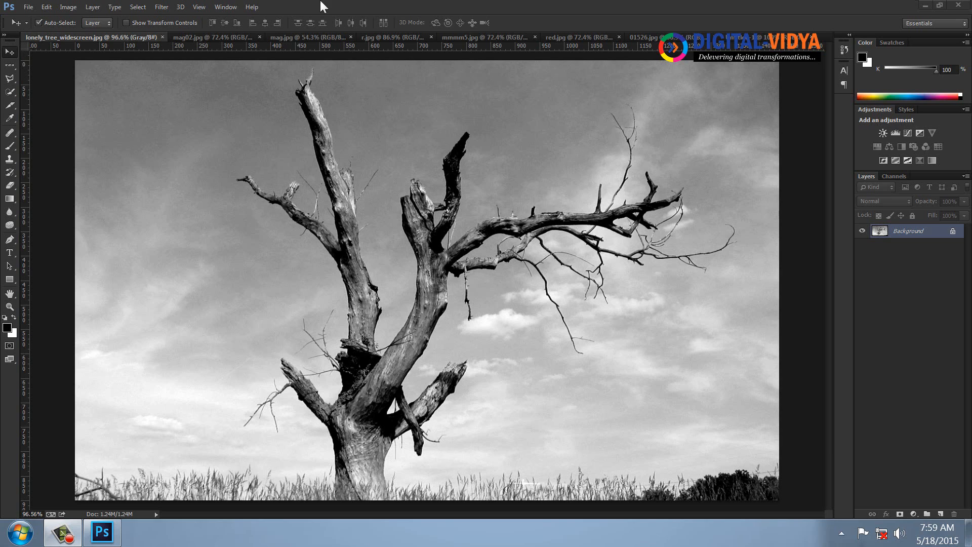
Activate the Rectangle tool and set its drawing mode to Path
{"action": "left_click", "coordinate": [16, 279]}
{"action": "left_click", "coordinate": [53, 23]}
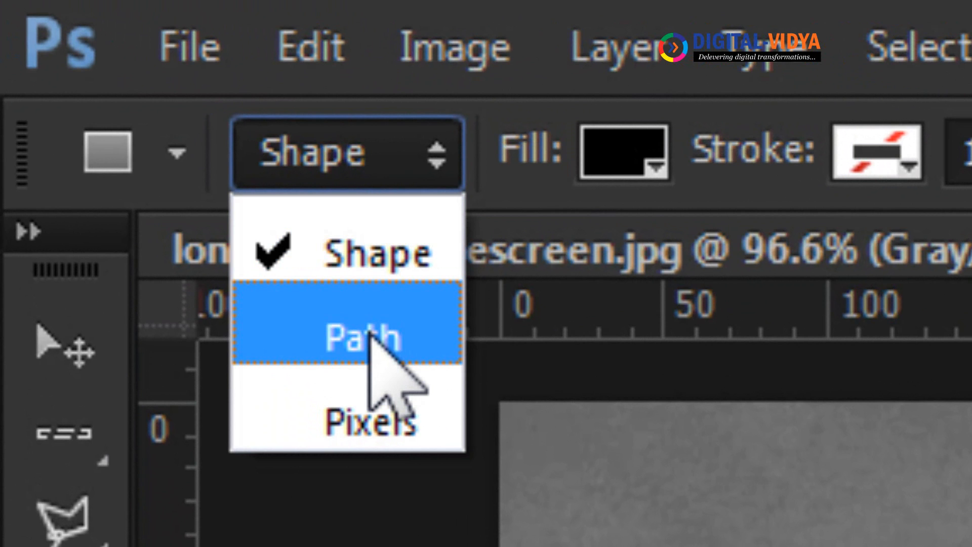
{"action": "left_click", "coordinate": [381, 263]}
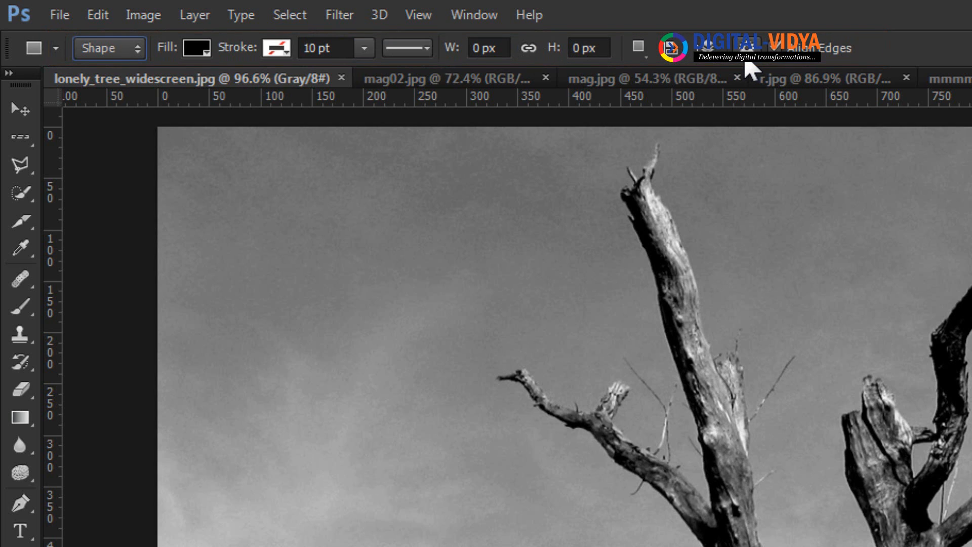
{"action": "left_click", "coordinate": [131, 51]}
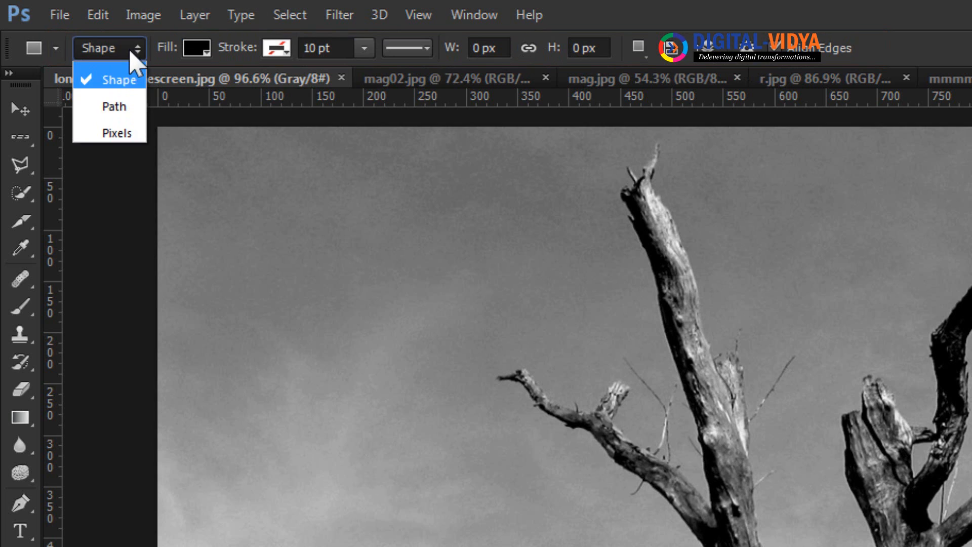
{"action": "left_click", "coordinate": [114, 107]}
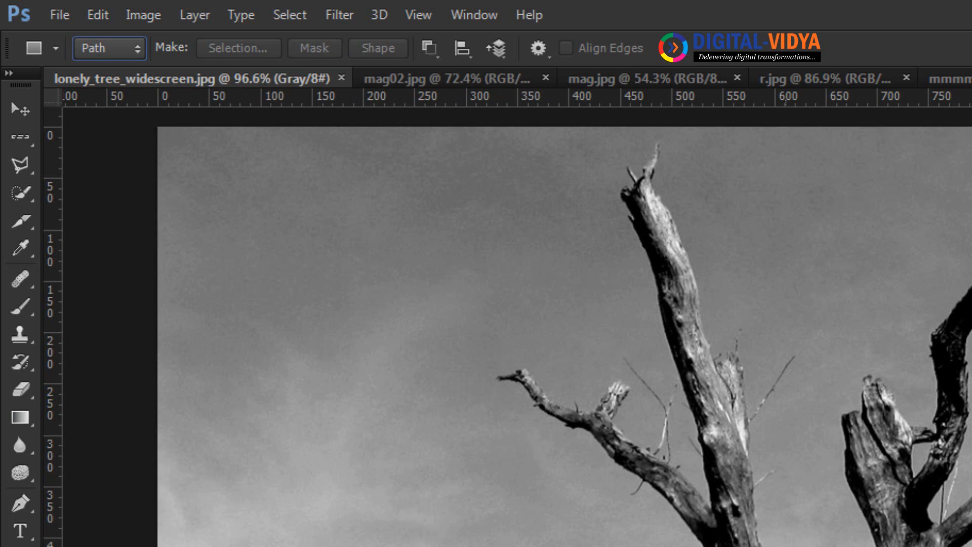
{"action": "left_click", "coordinate": [680, 289]}
Activate the Move tool and go through the open images to the blank white untitled document
{"action": "left_click", "coordinate": [21, 109]}
{"action": "key", "text": "ctrl+Tab"}
{"action": "key", "text": "ctrl+Tab"}
{"action": "key", "text": "ctrl+shift+Tab"}
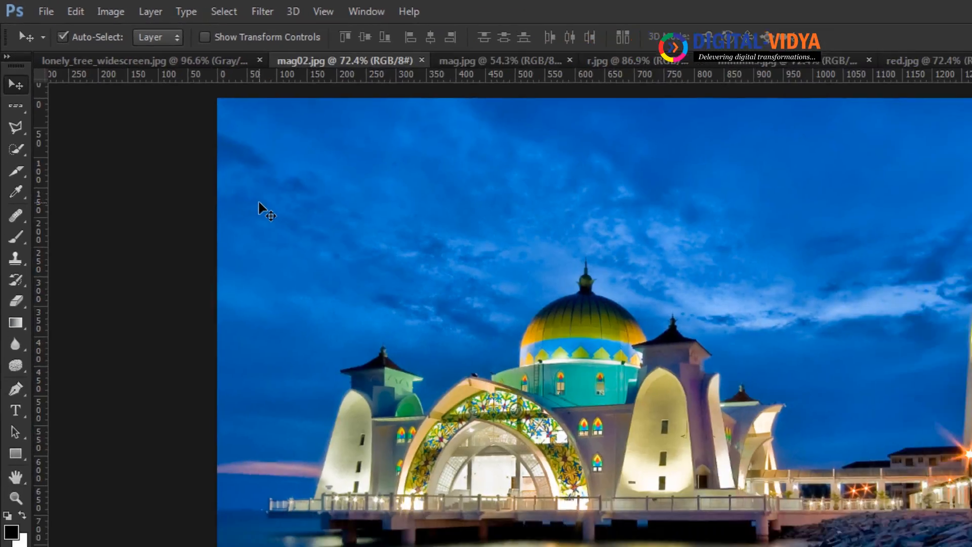
{"action": "key", "text": "ctrl+Tab"}
{"action": "key", "text": "ctrl+Tab"}
{"action": "key", "text": "ctrl+Tab"}
{"action": "key", "text": "ctrl+Tab"}
{"action": "key", "text": "ctrl+Tab"}
{"action": "key", "text": "ctrl+Tab"}
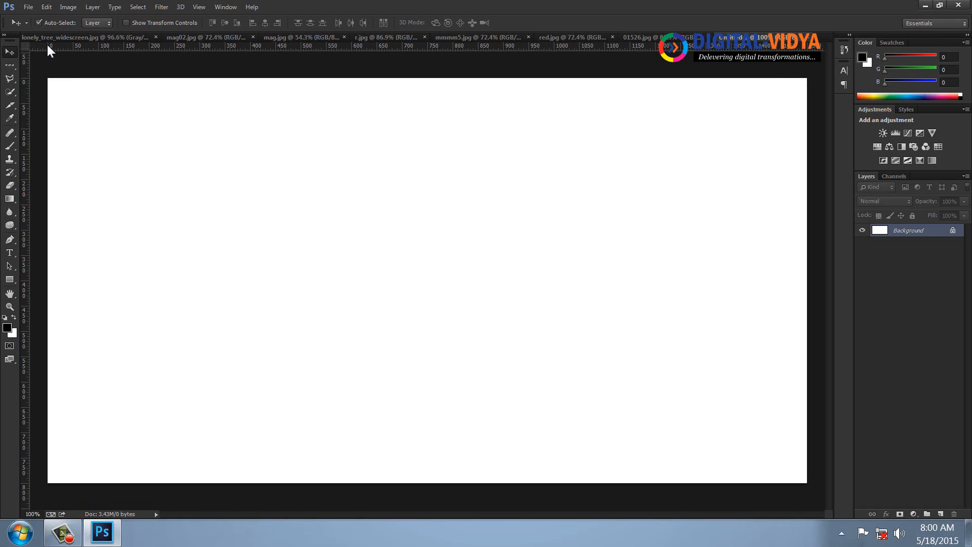
Set the Rectangle tool to Shape mode and draw four separate black squares on the canvas, the last about 87 px wide
{"action": "left_click", "coordinate": [12, 280]}
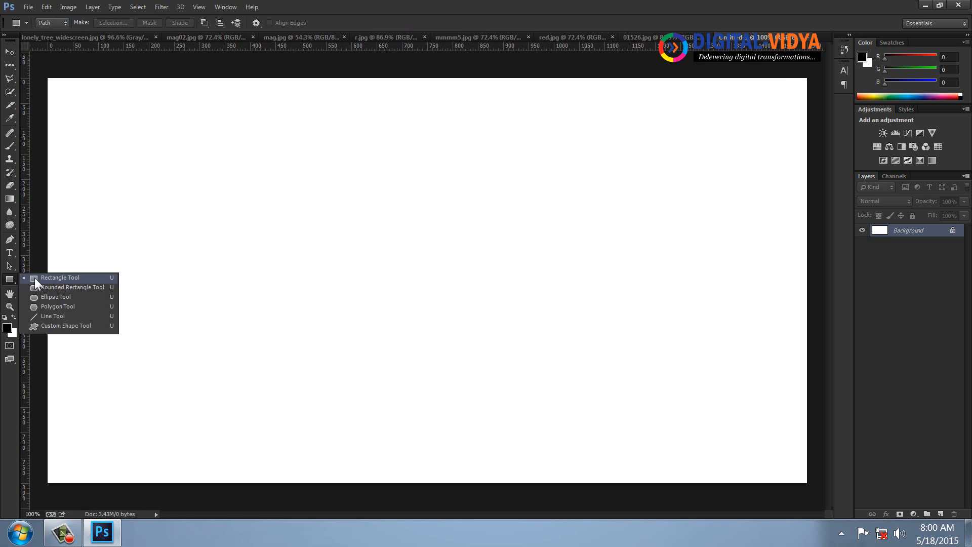
{"action": "left_click", "coordinate": [34, 277]}
{"action": "left_click", "coordinate": [58, 25]}
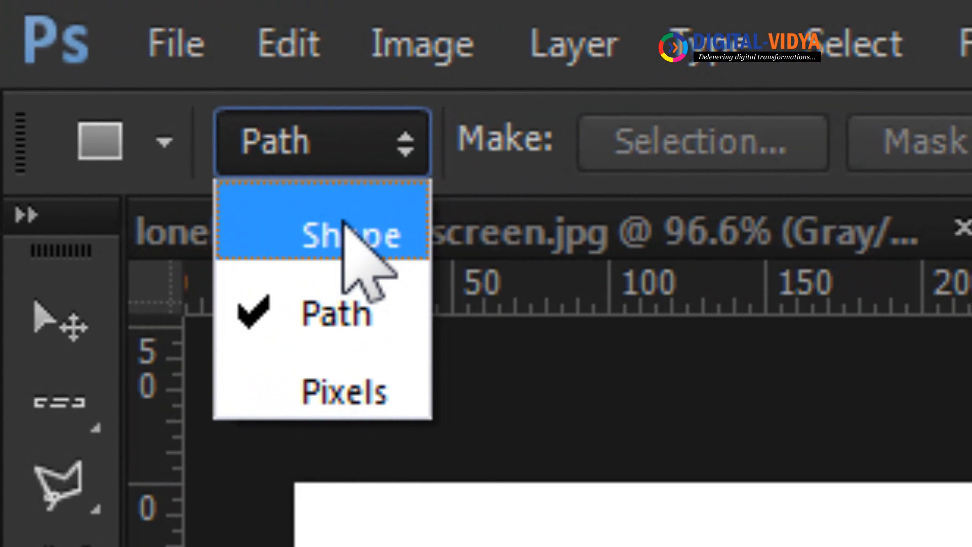
{"action": "left_click", "coordinate": [350, 238]}
{"action": "left_click_drag", "start_coordinate": [144, 146], "coordinate": [207, 208]}
{"action": "mouse_move", "coordinate": [137, 239]}
{"action": "left_mouse_down"}
{"action": "mouse_move", "coordinate": [194, 285]}
{"action": "mouse_move", "coordinate": [184, 285]}
{"action": "left_mouse_up"}
{"action": "left_click_drag", "start_coordinate": [245, 215], "coordinate": [295, 264]}
{"action": "left_click_drag", "start_coordinate": [231, 313], "coordinate": [298, 355]}
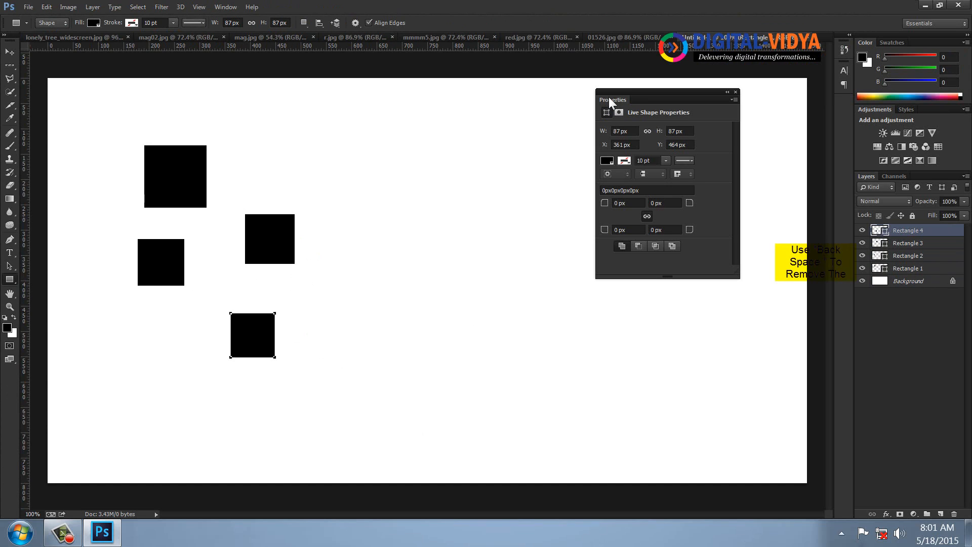
Close the shape properties and delete the four black squares together with their layers
{"action": "left_click", "coordinate": [736, 92]}
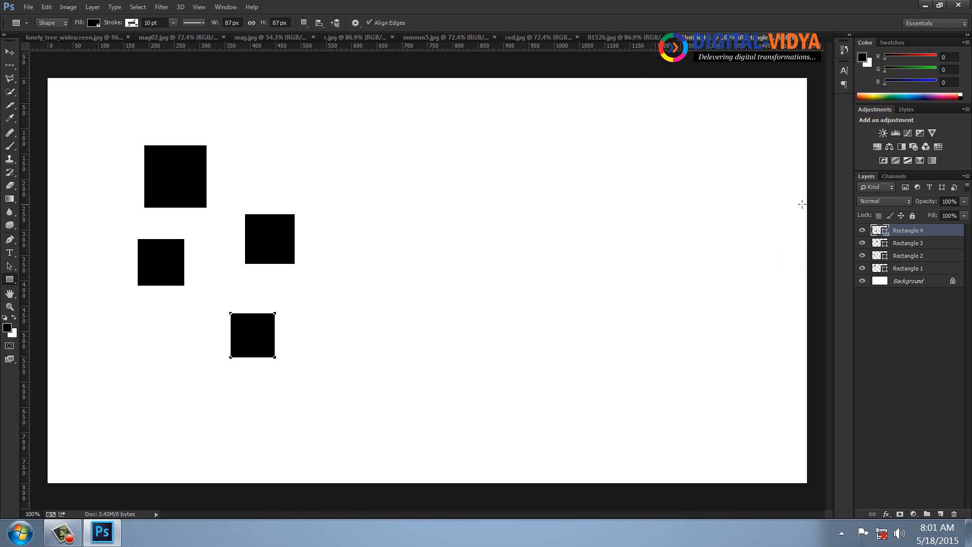
{"action": "key", "text": "Delete"}
{"action": "key", "text": "Delete"}
{"action": "key", "text": "Delete"}
{"action": "key", "text": "Delete"}
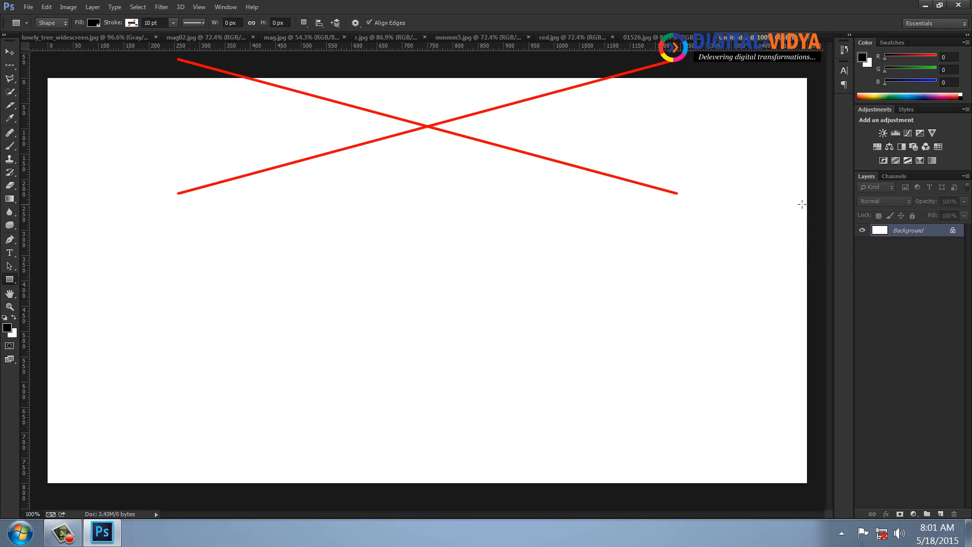
Set the Rectangle tool to Path mode and draw six separate square paths on the canvas, the last about 122 px wide
{"action": "left_click", "coordinate": [52, 23]}
{"action": "left_click", "coordinate": [53, 46]}
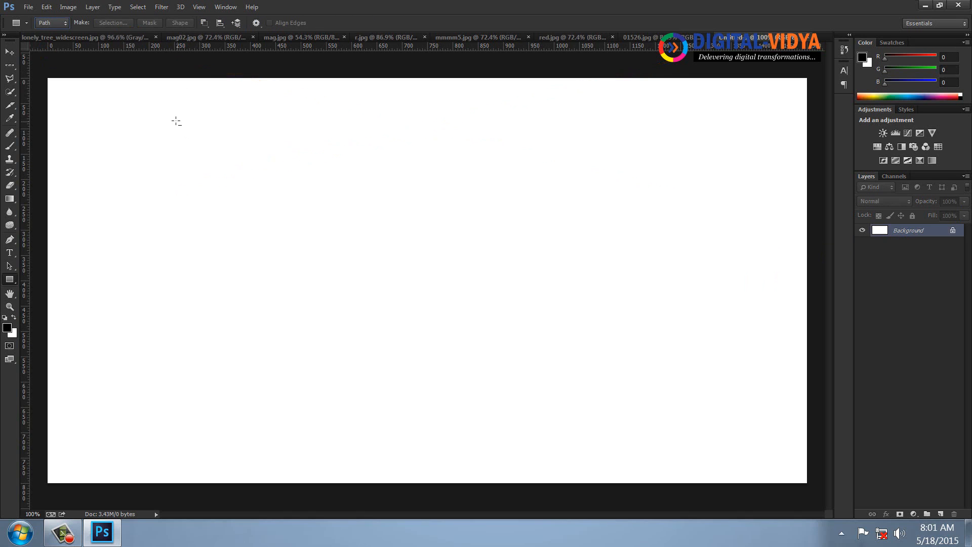
{"action": "left_click", "coordinate": [207, 23]}
{"action": "left_click", "coordinate": [207, 24]}
{"action": "left_click_drag", "start_coordinate": [210, 137], "coordinate": [261, 188]}
{"action": "left_click_drag", "start_coordinate": [219, 216], "coordinate": [282, 260]}
{"action": "mouse_move", "coordinate": [198, 275]}
{"action": "left_mouse_down"}
{"action": "mouse_move", "coordinate": [251, 319]}
{"action": "mouse_move", "coordinate": [243, 320]}
{"action": "left_mouse_up"}
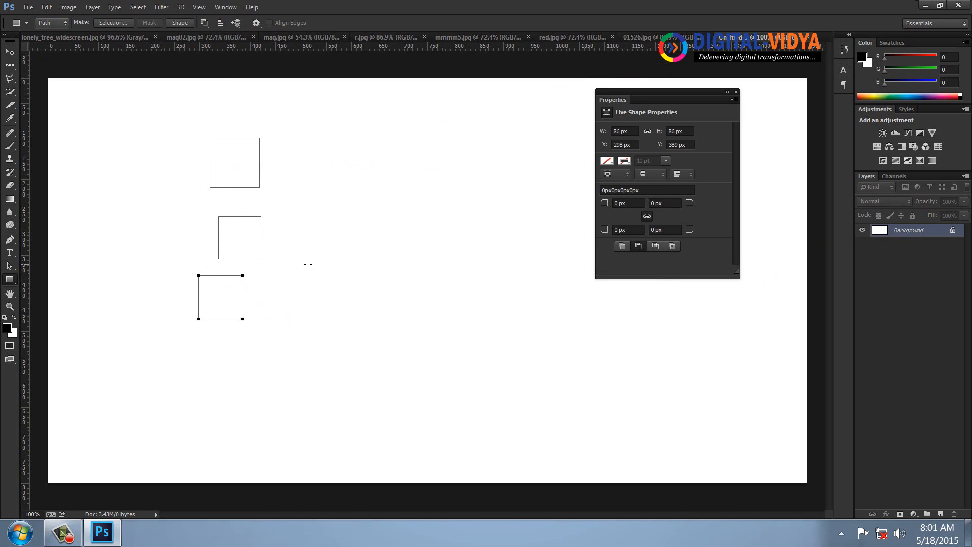
{"action": "left_click_drag", "start_coordinate": [310, 268], "coordinate": [354, 311]}
{"action": "left_click_drag", "start_coordinate": [198, 339], "coordinate": [243, 384]}
{"action": "left_click_drag", "start_coordinate": [297, 346], "coordinate": [360, 409]}
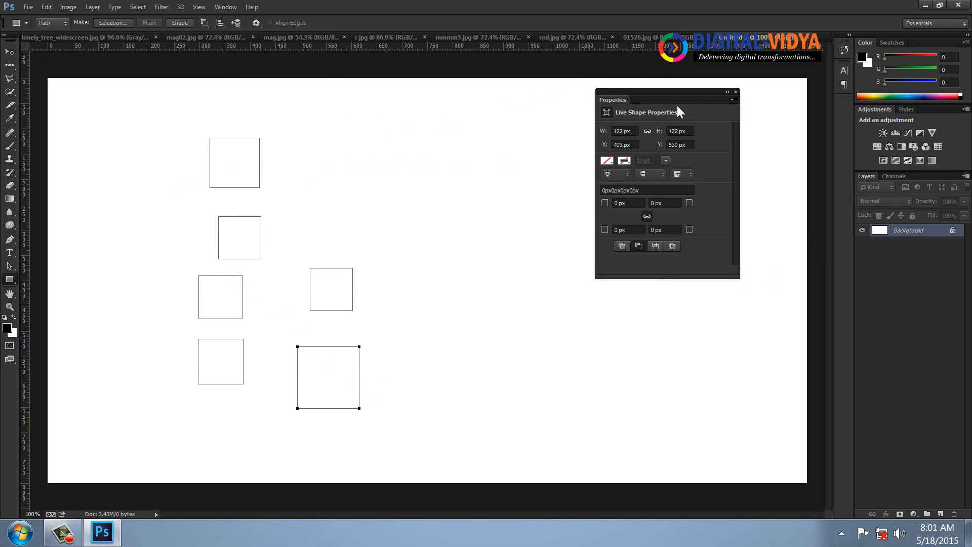
Move the shape properties clear of the paths and delete all six square paths
{"action": "mouse_move", "coordinate": [641, 93]}
{"action": "left_mouse_down"}
{"action": "mouse_move", "coordinate": [410, 123]}
{"action": "mouse_move", "coordinate": [418, 127]}
{"action": "left_mouse_up"}
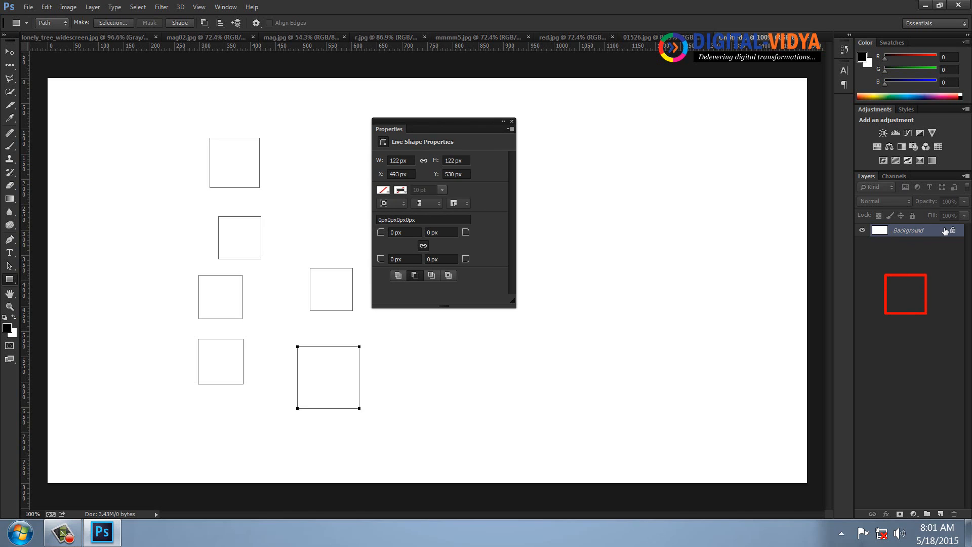
{"action": "left_click_drag", "start_coordinate": [447, 121], "coordinate": [606, 118]}
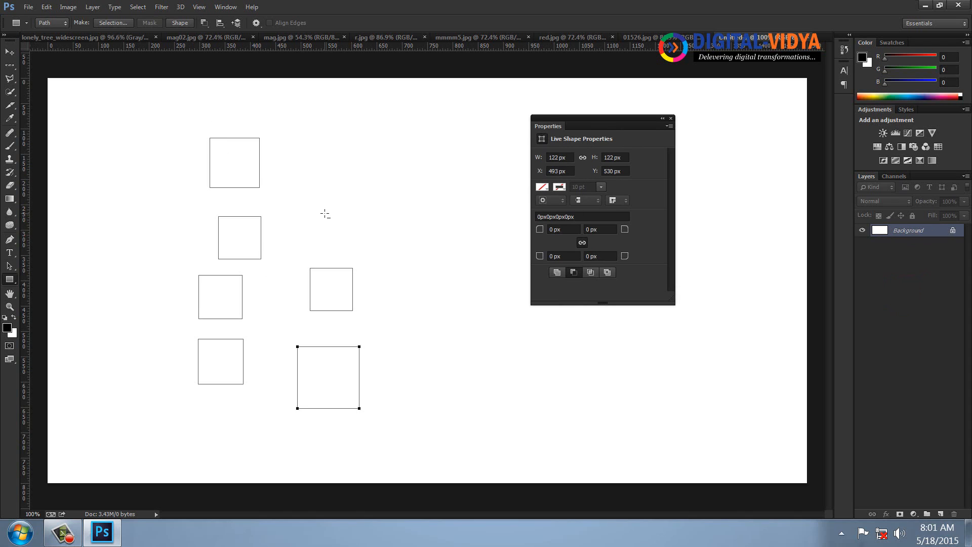
{"action": "key", "text": "Delete"}
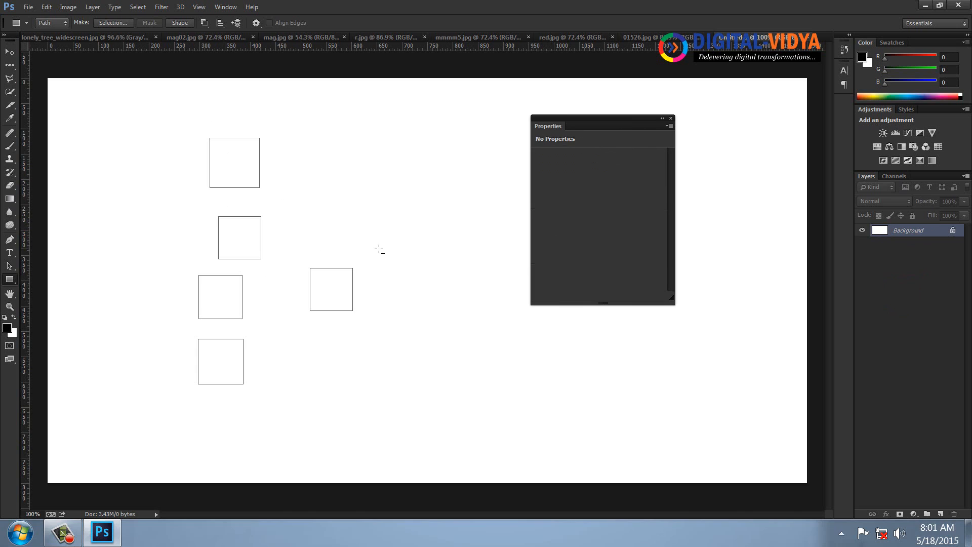
{"action": "key", "text": "Delete"}
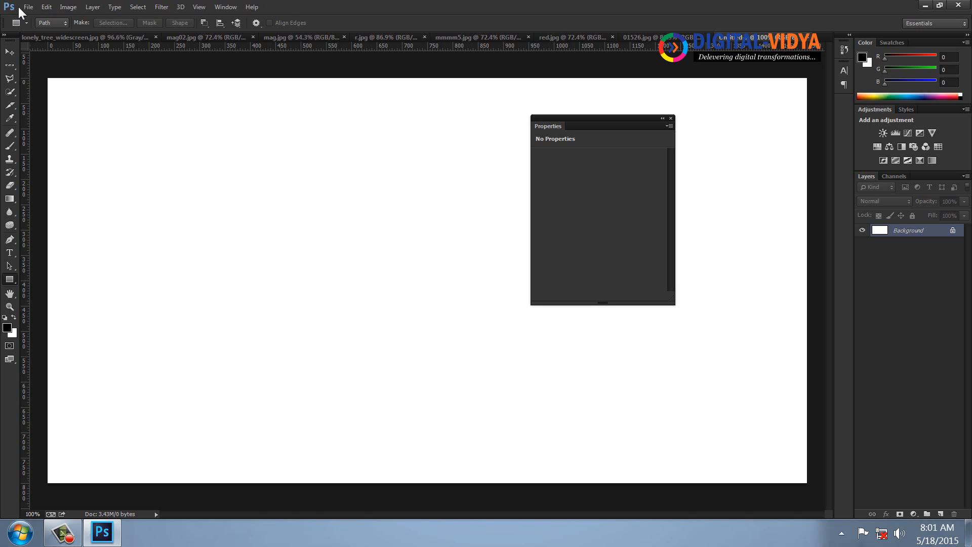
Switch the Rectangle tool's drawing mode to Shape and back to Path
{"action": "left_click", "coordinate": [51, 23]}
{"action": "left_click", "coordinate": [54, 40]}
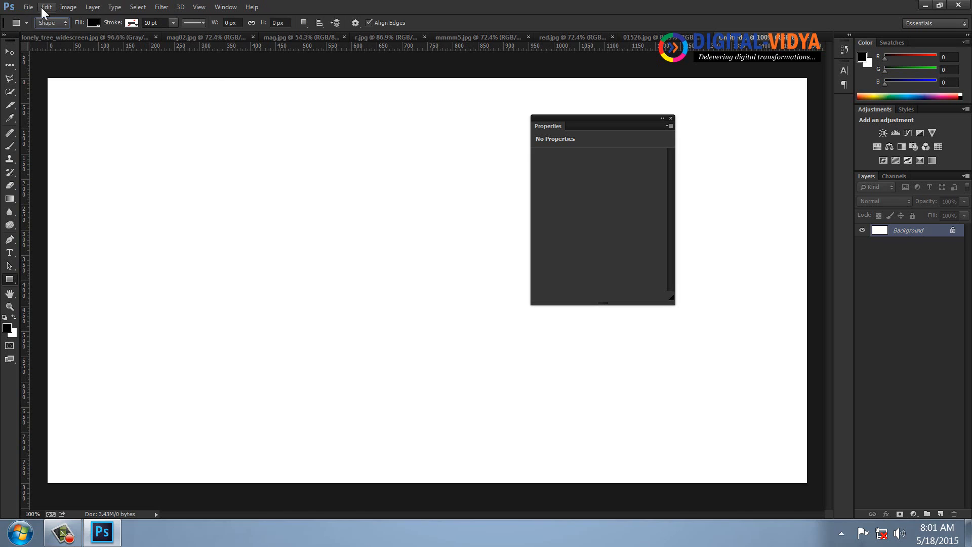
{"action": "left_click", "coordinate": [48, 22]}
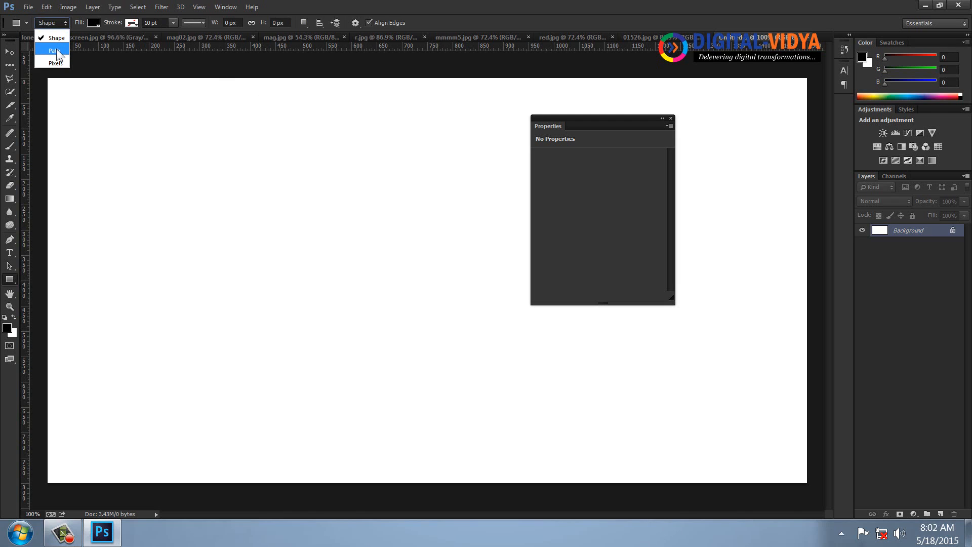
{"action": "left_click", "coordinate": [54, 51]}
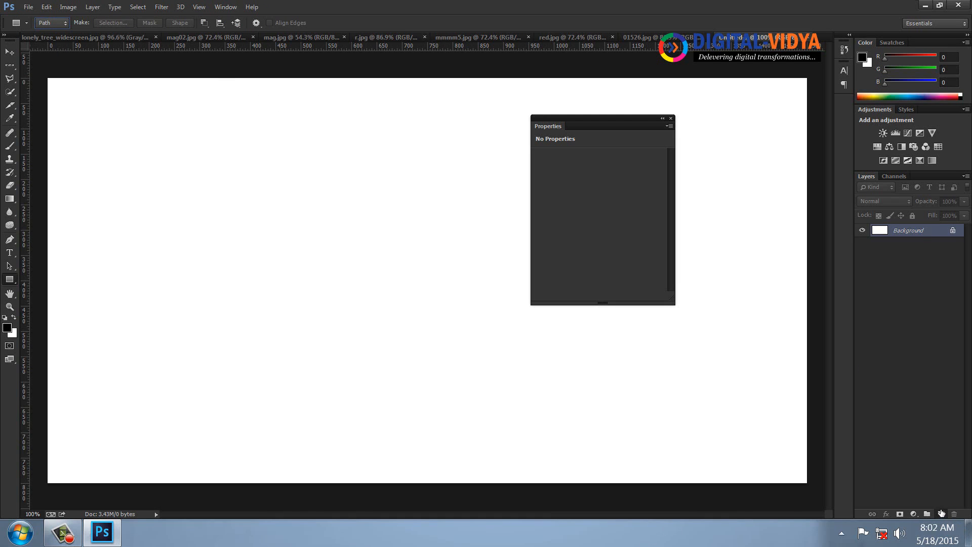
Add a new layer, draw a square path about 172 px wide near the canvas's upper-left corner, and discard that path
{"action": "left_click", "coordinate": [942, 514]}
{"action": "left_click_drag", "start_coordinate": [99, 119], "coordinate": [734, 206]}
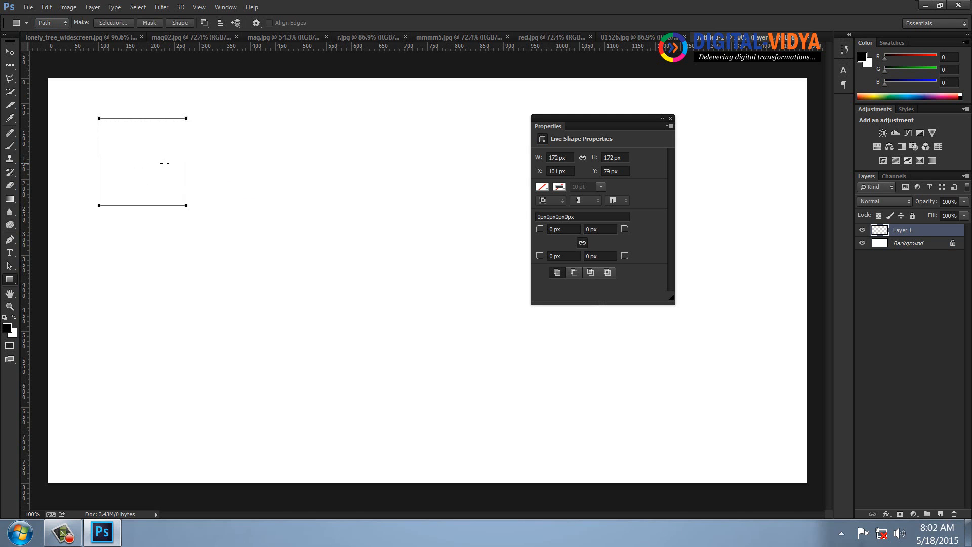
{"action": "key", "text": "Escape"}
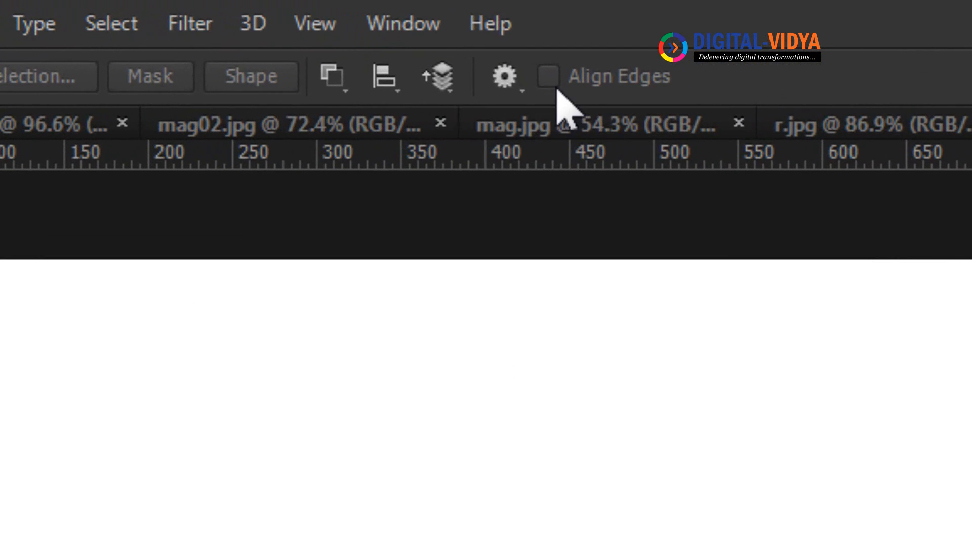
Draw an unconstrained wide rectangle path of about 720 × 124 px across the upper canvas and close the shape properties
{"action": "left_click", "coordinate": [256, 22]}
{"action": "left_click", "coordinate": [371, 121]}
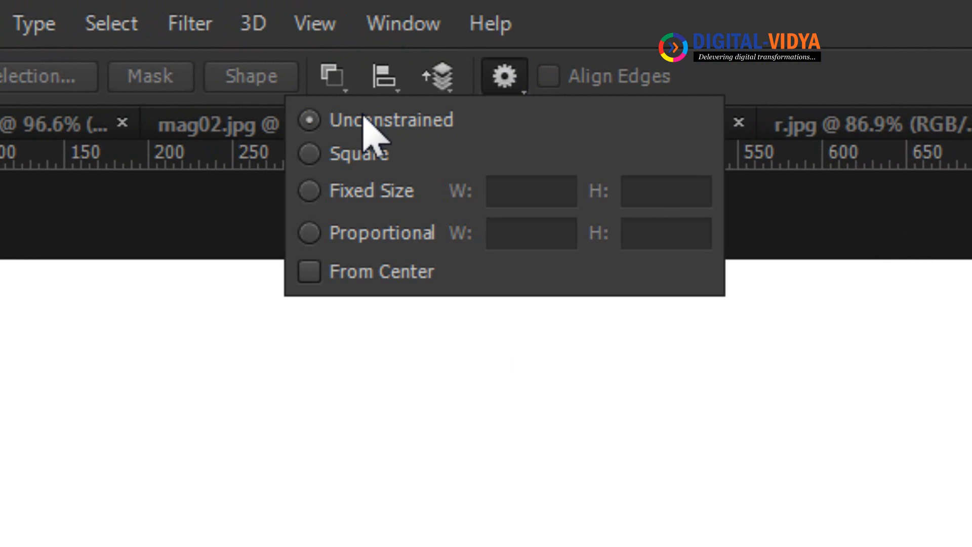
{"action": "left_click_drag", "start_coordinate": [72, 477], "coordinate": [971, 546]}
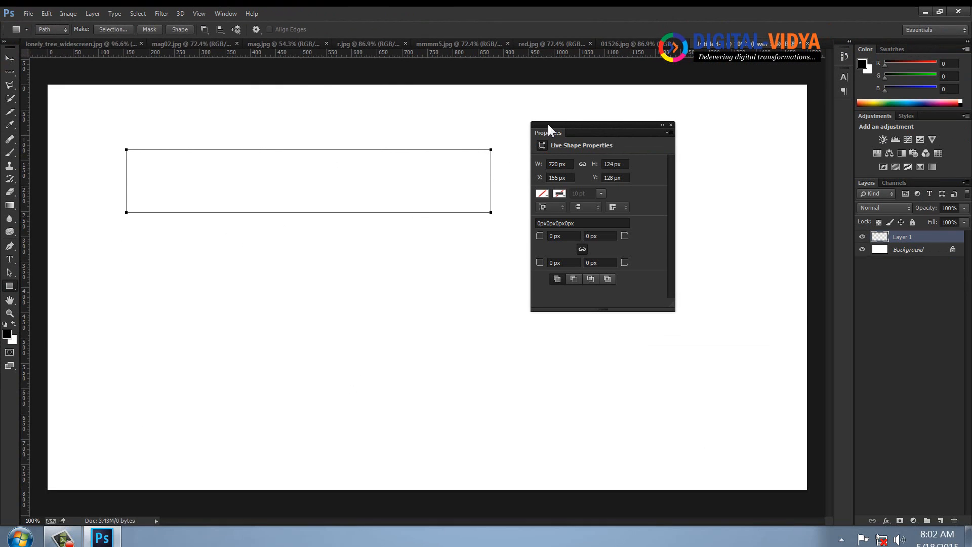
{"action": "left_click_drag", "start_coordinate": [549, 126], "coordinate": [682, 132]}
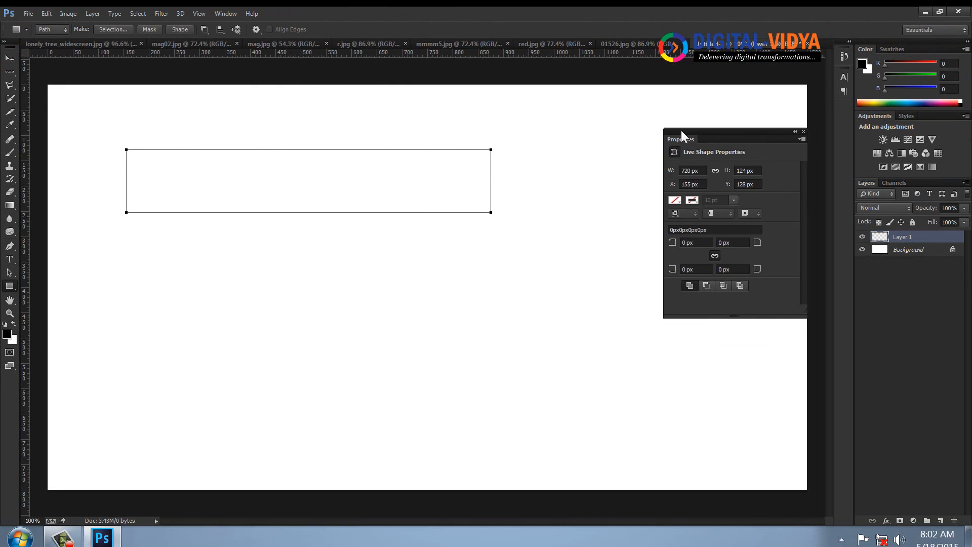
{"action": "left_click", "coordinate": [803, 132]}
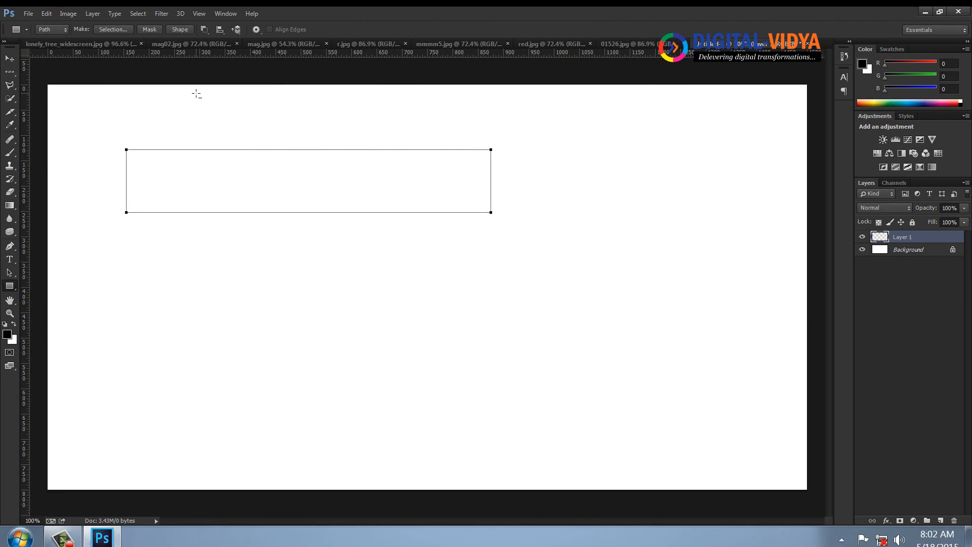
Activate the Move tool, hide the Background layer and add two more empty layers above Layer 1
{"action": "left_click", "coordinate": [14, 57]}
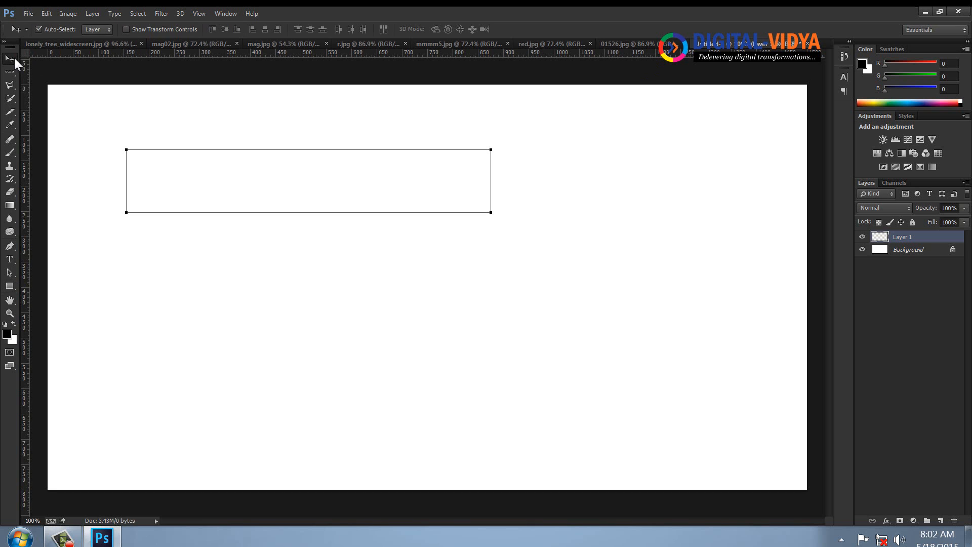
{"action": "left_click", "coordinate": [863, 250]}
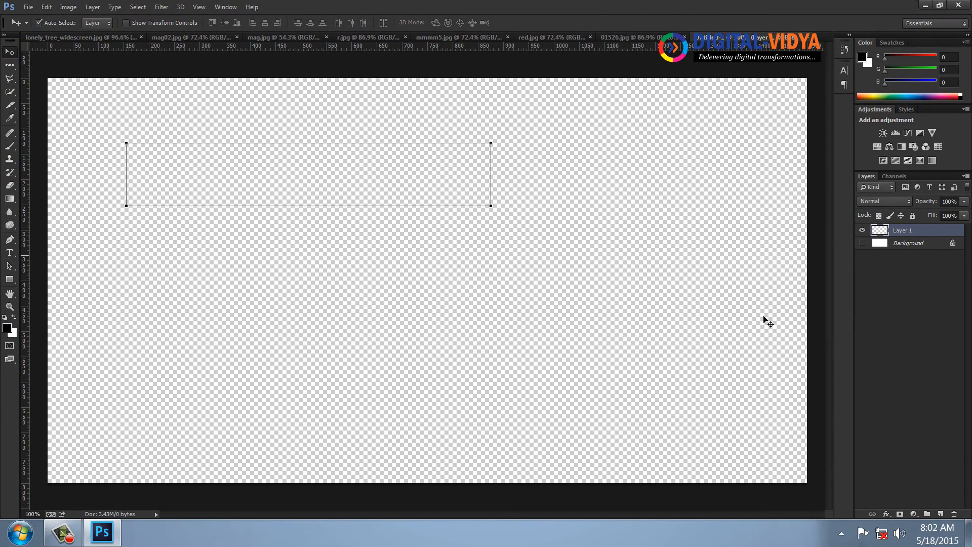
{"action": "left_click", "coordinate": [941, 514]}
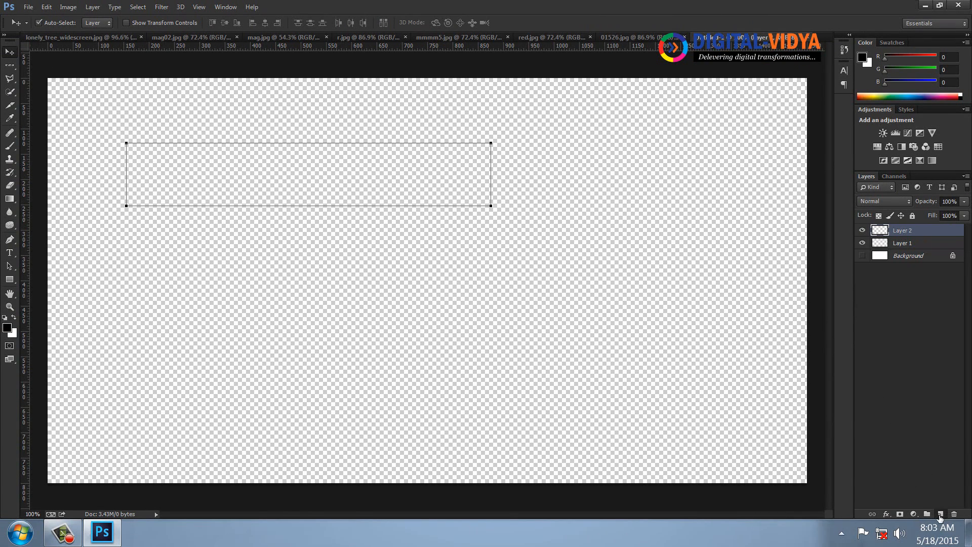
{"action": "left_click", "coordinate": [941, 514]}
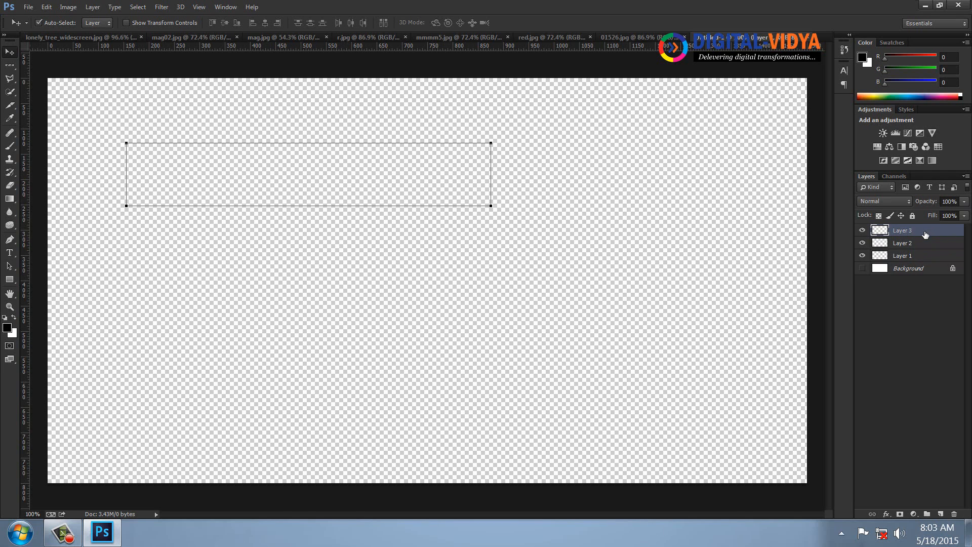
Select Layer 1, Layer 2 and Layer 3 in turn to check how the rectangle path relates to each layer
{"action": "left_click", "coordinate": [919, 257]}
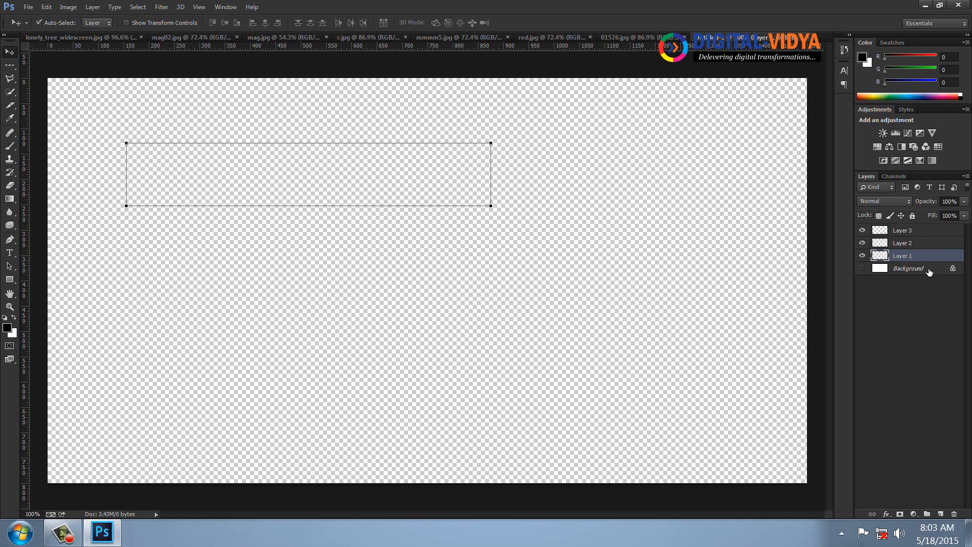
{"action": "left_click", "coordinate": [921, 245]}
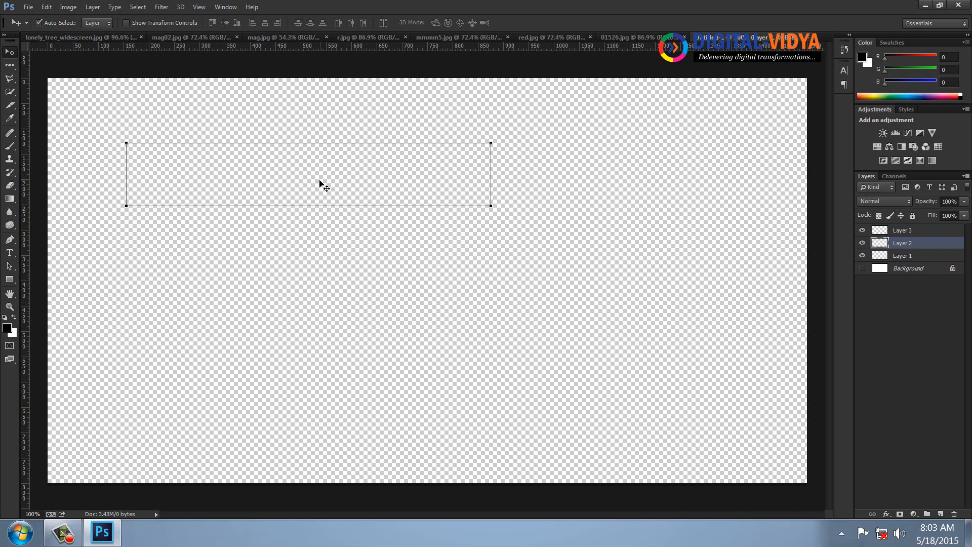
{"action": "left_click", "coordinate": [900, 232]}
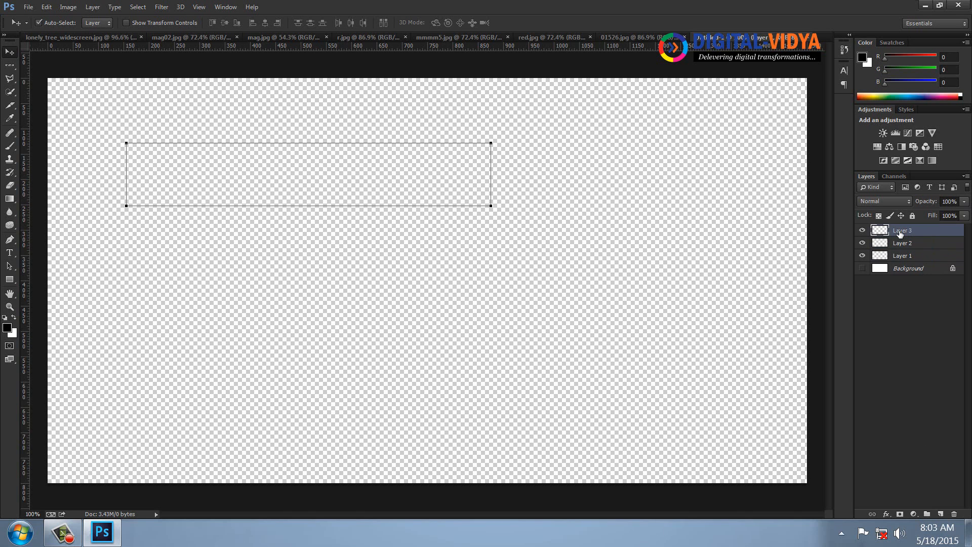
Delete the rectangle path and the three added layers, keeping only the Background layer
{"action": "key", "text": "Delete"}
{"action": "key", "text": "Delete"}
{"action": "key", "text": "Delete"}
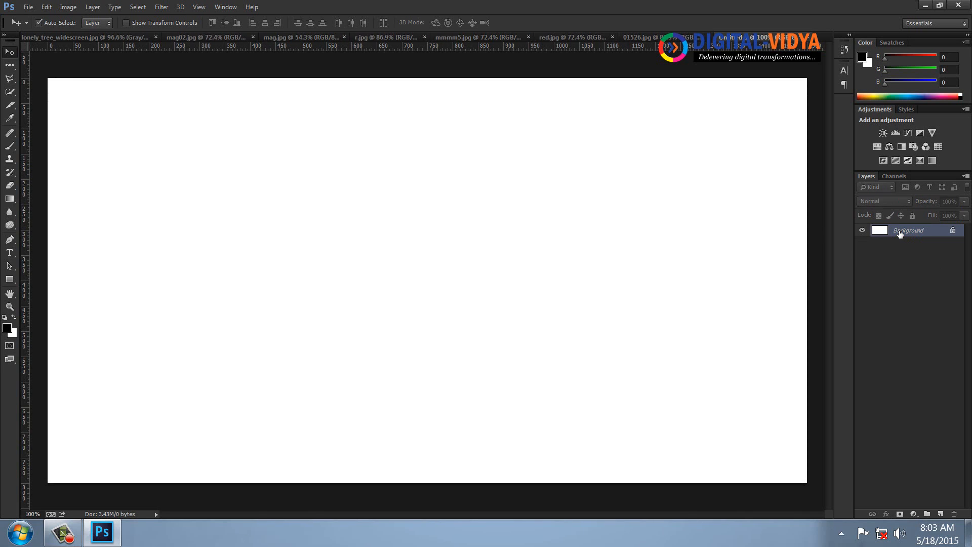
Add an empty layer, draw a rectangle path of about 1355 × 175 px across the upper canvas and close the shape properties
{"action": "left_click", "coordinate": [941, 515]}
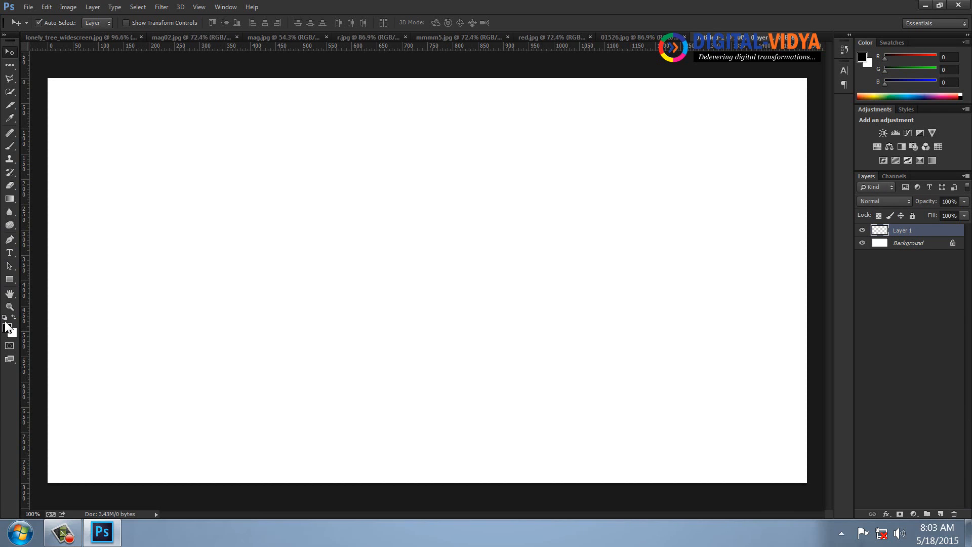
{"action": "left_click", "coordinate": [9, 280]}
{"action": "left_click_drag", "start_coordinate": [81, 161], "coordinate": [768, 250]}
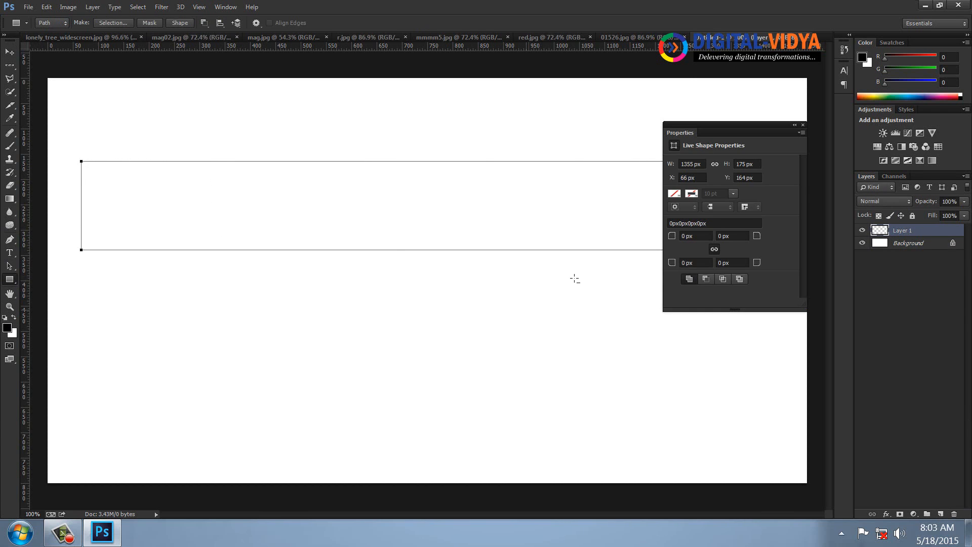
{"action": "left_click", "coordinate": [802, 124]}
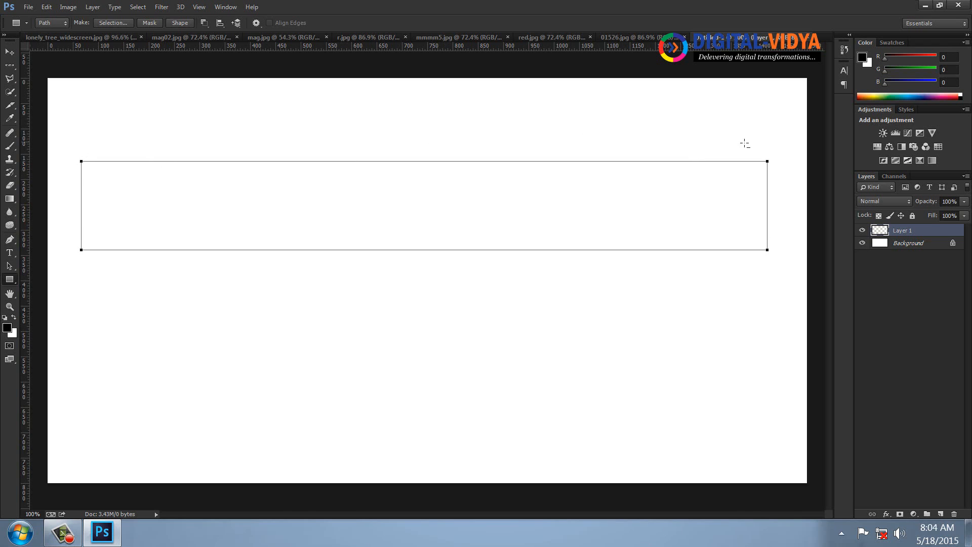
With the Direct Selection Tool, pull the rectangle's lower-left anchor point far down the canvas and accept turning it into a regular path
{"action": "left_click", "coordinate": [13, 269]}
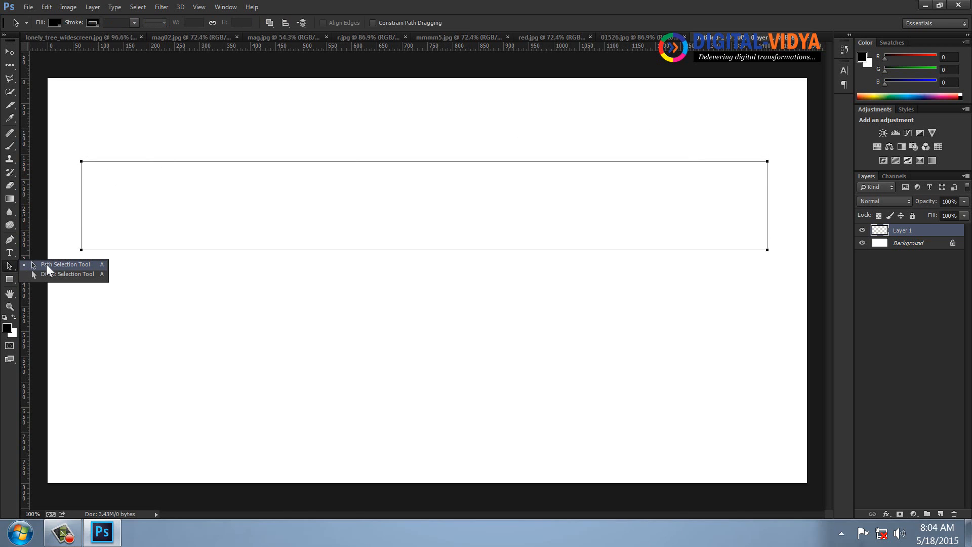
{"action": "left_click", "coordinate": [46, 263]}
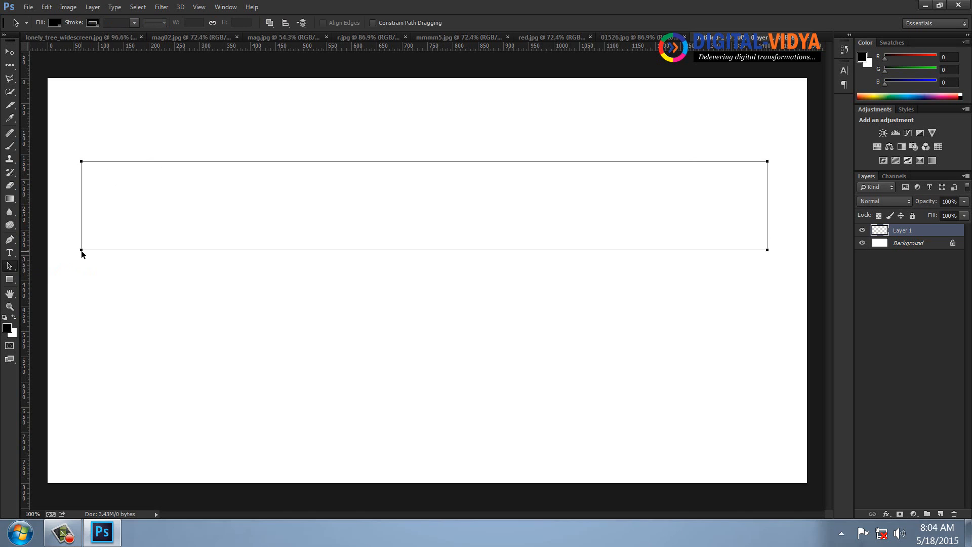
{"action": "left_click", "coordinate": [13, 269]}
{"action": "left_click", "coordinate": [61, 276]}
{"action": "left_click", "coordinate": [77, 249]}
{"action": "left_click_drag", "start_coordinate": [80, 254], "coordinate": [83, 439]}
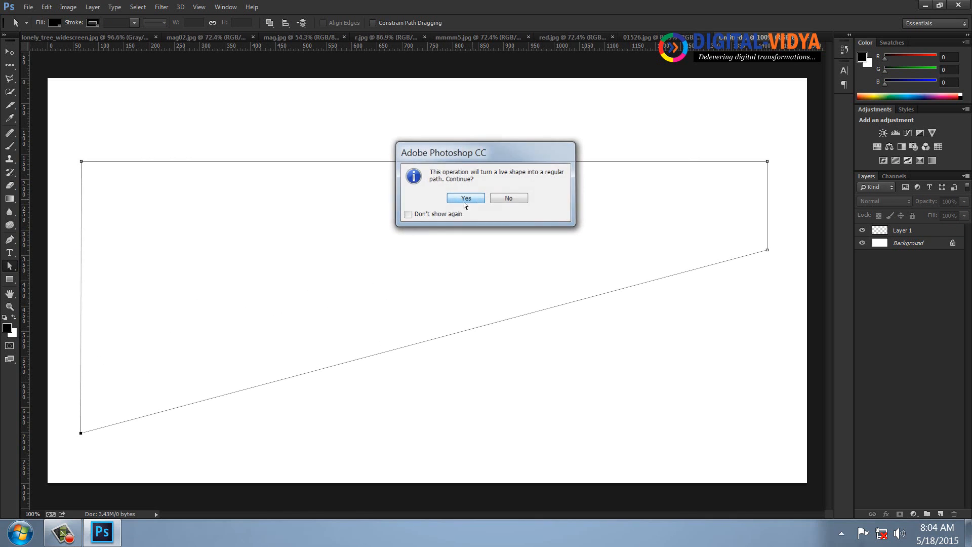
{"action": "left_click", "coordinate": [465, 198]}
Move the whole path slightly up and right, then use Free Transform to narrow it to about a quarter of its width
{"action": "left_click", "coordinate": [10, 266]}
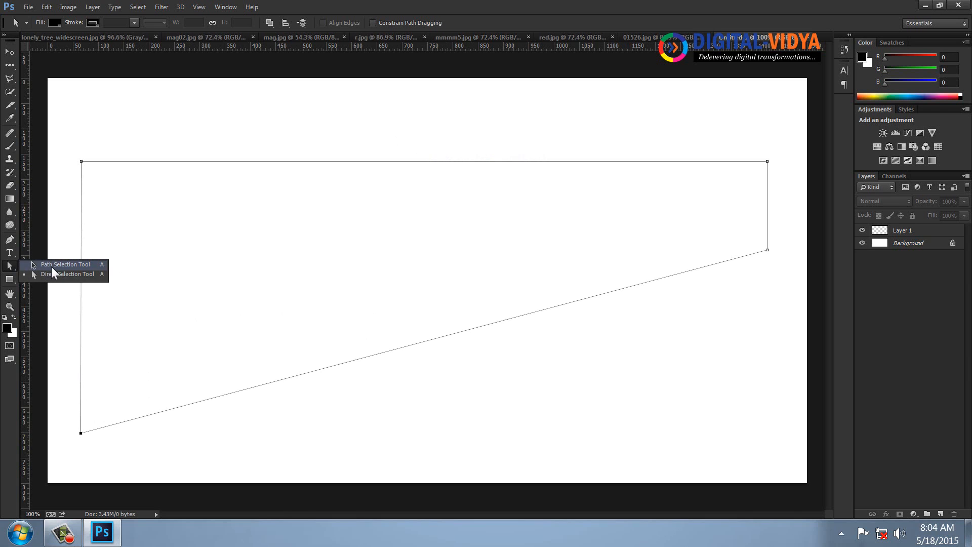
{"action": "left_click", "coordinate": [50, 272]}
{"action": "mouse_move", "coordinate": [114, 226]}
{"action": "left_mouse_down"}
{"action": "mouse_move", "coordinate": [155, 173]}
{"action": "mouse_move", "coordinate": [82, 308]}
{"action": "mouse_move", "coordinate": [193, 271]}
{"action": "mouse_move", "coordinate": [161, 213]}
{"action": "mouse_move", "coordinate": [122, 213]}
{"action": "left_mouse_up"}
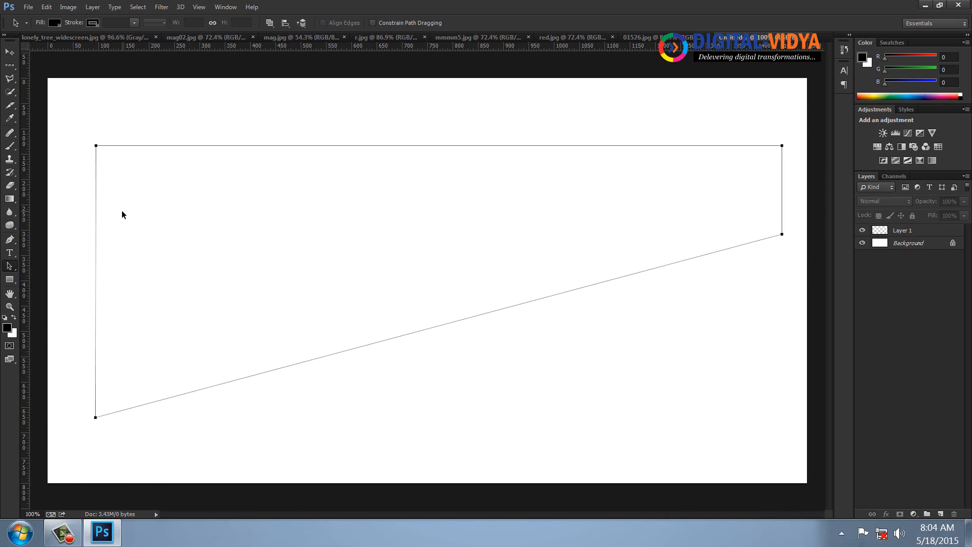
{"action": "key", "text": "ctrl+t"}
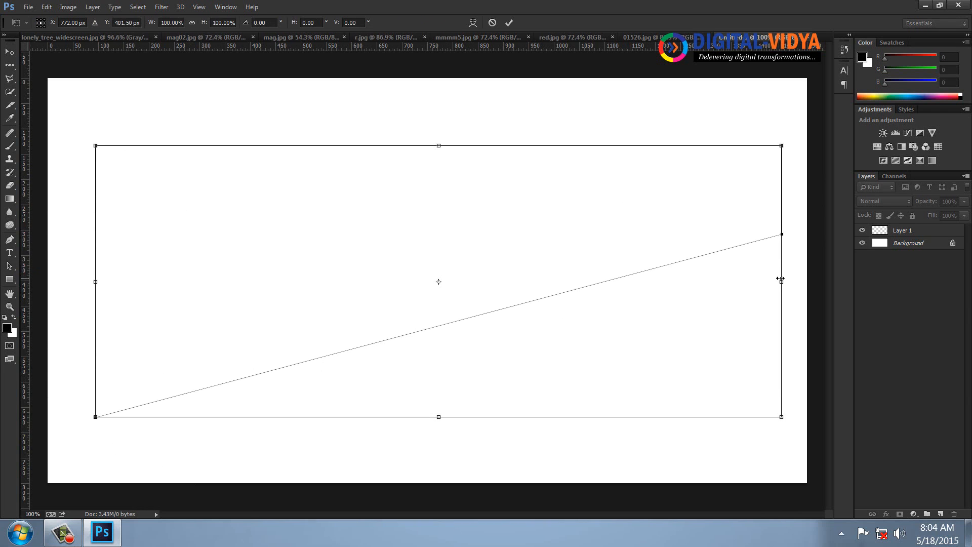
{"action": "left_click_drag", "start_coordinate": [781, 282], "coordinate": [256, 280]}
{"action": "key", "text": "Return"}
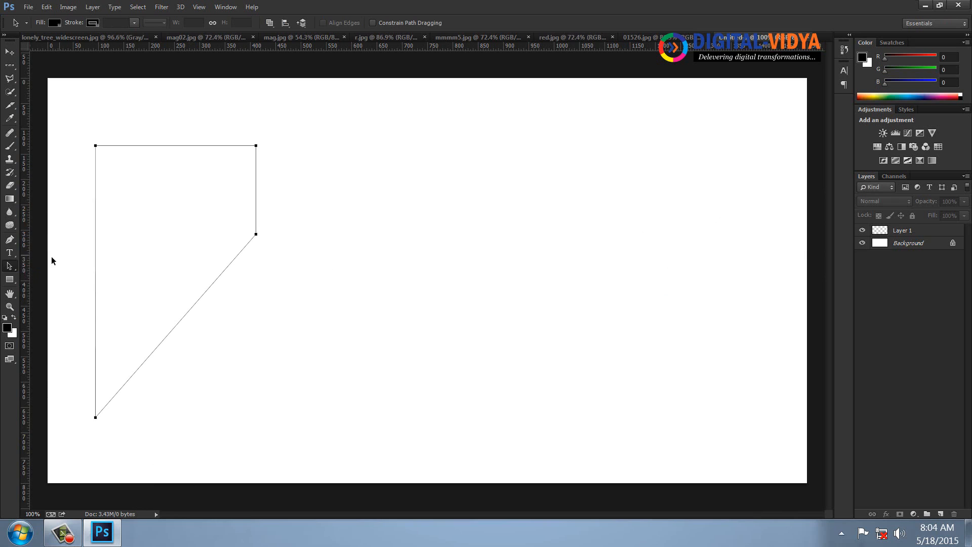
With the Direct Selection Tool, move the path's lower-right anchor down and right to form a trapezoid with a nearly level base
{"action": "left_click", "coordinate": [9, 266]}
{"action": "left_click", "coordinate": [56, 273]}
{"action": "left_click", "coordinate": [256, 234]}
{"action": "left_click_drag", "start_coordinate": [256, 235], "coordinate": [491, 416]}
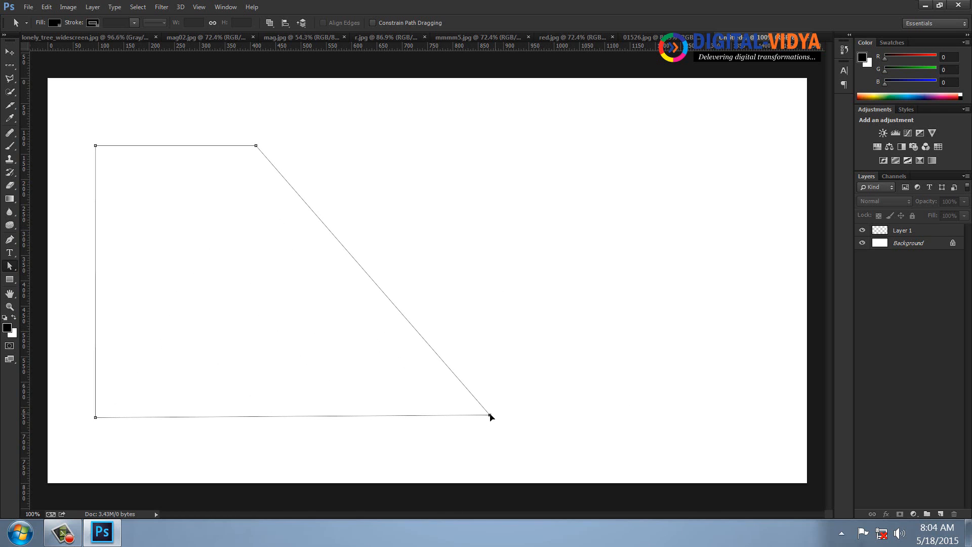
Shift the whole trapezoid path slightly up and right with the Path Selection Tool
{"action": "left_click", "coordinate": [10, 265]}
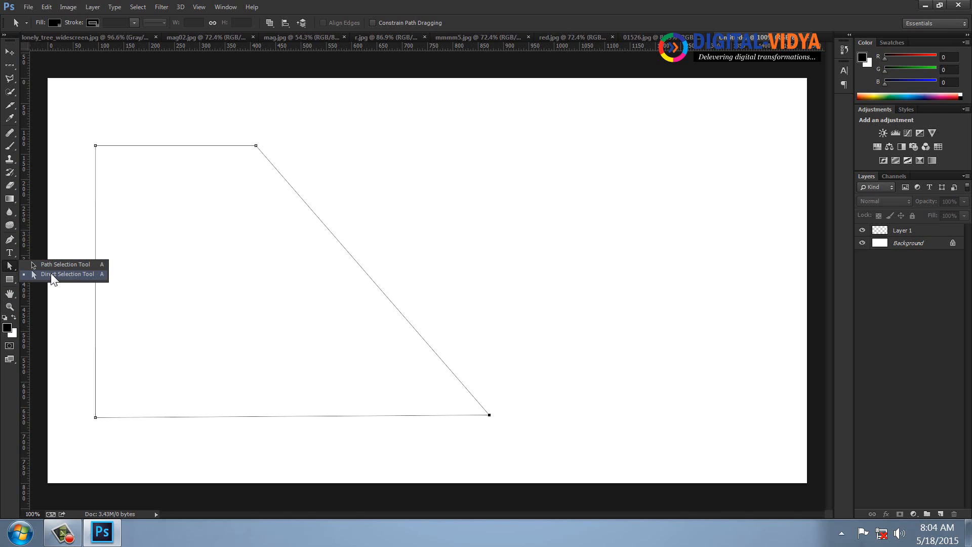
{"action": "left_click", "coordinate": [51, 266]}
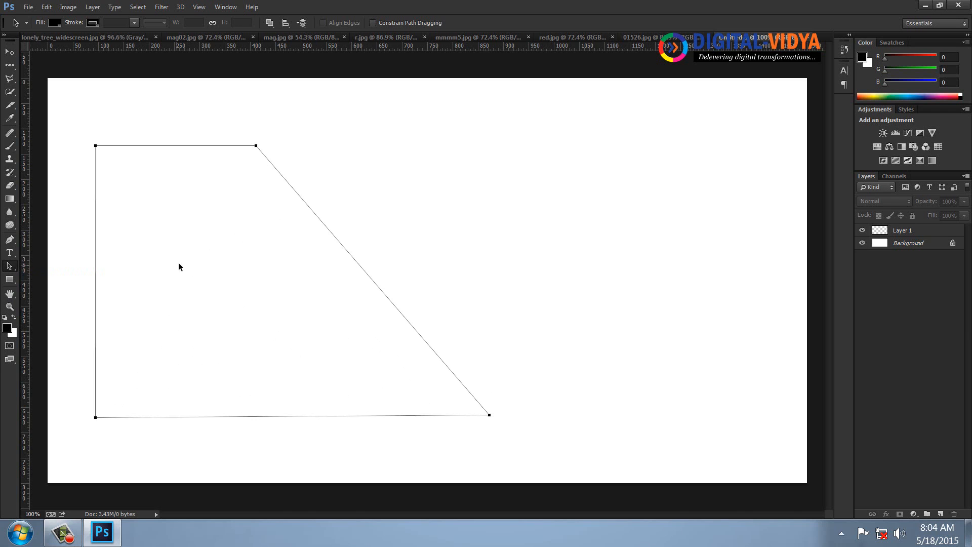
{"action": "left_click_drag", "start_coordinate": [179, 265], "coordinate": [210, 250]}
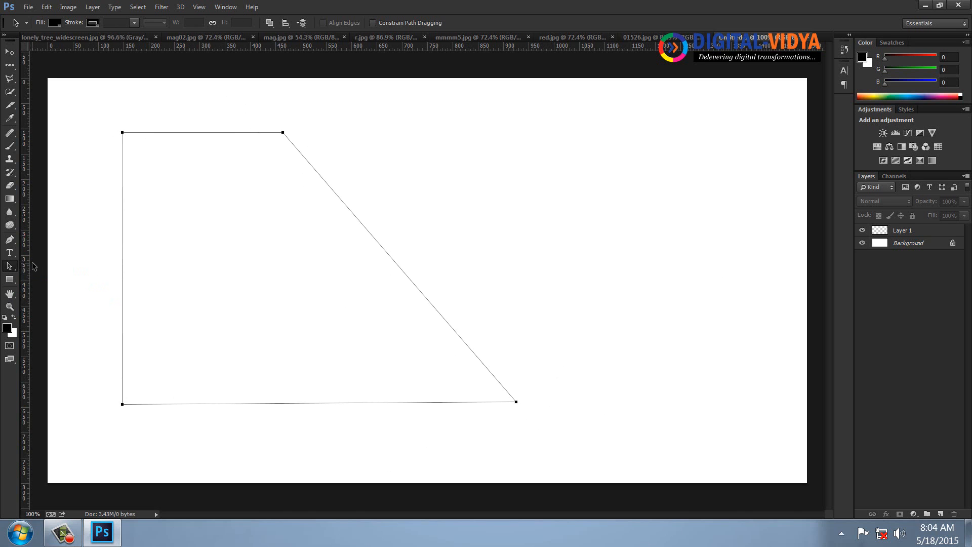
Activate the Rectangle tool and make a filled shape layer from the trapezoid path
{"action": "left_click", "coordinate": [9, 280]}
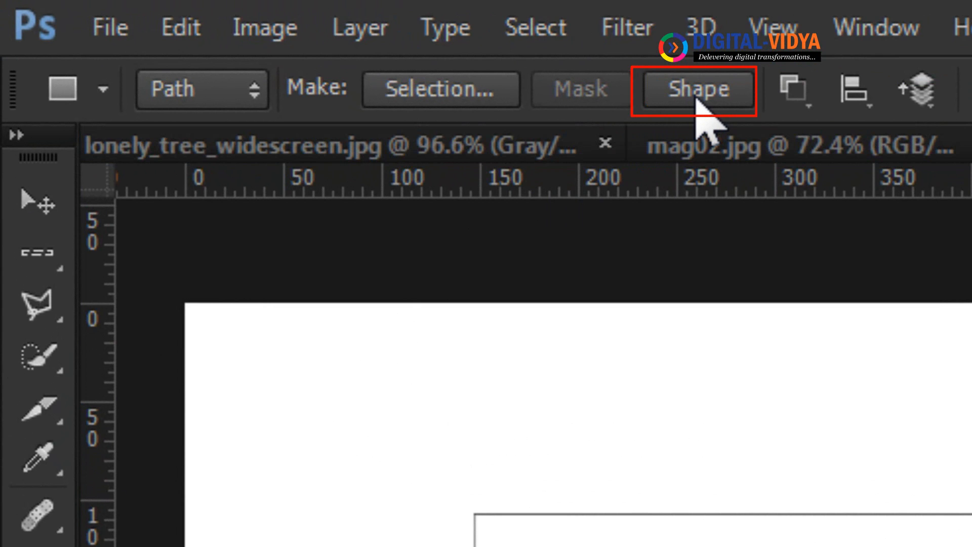
{"action": "key", "text": "i"}
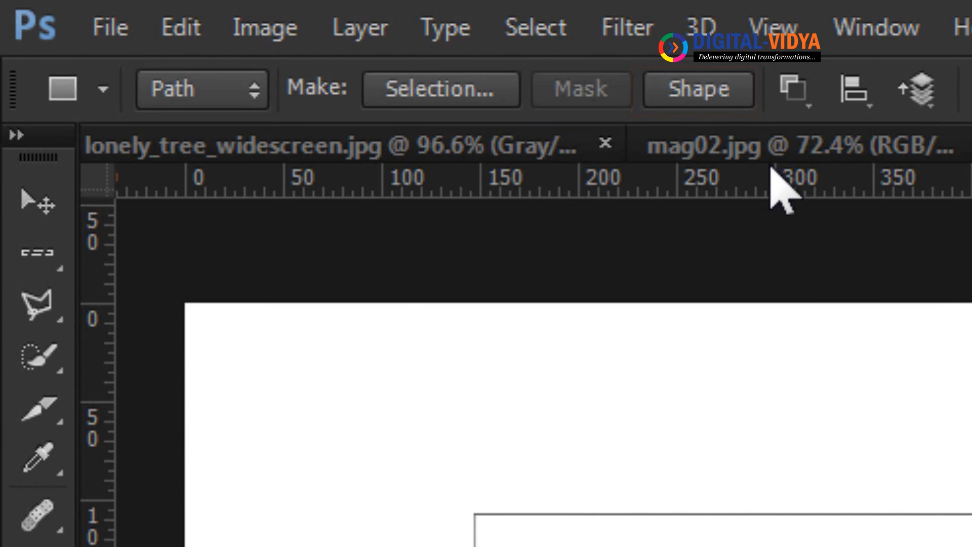
{"action": "left_click", "coordinate": [723, 97]}
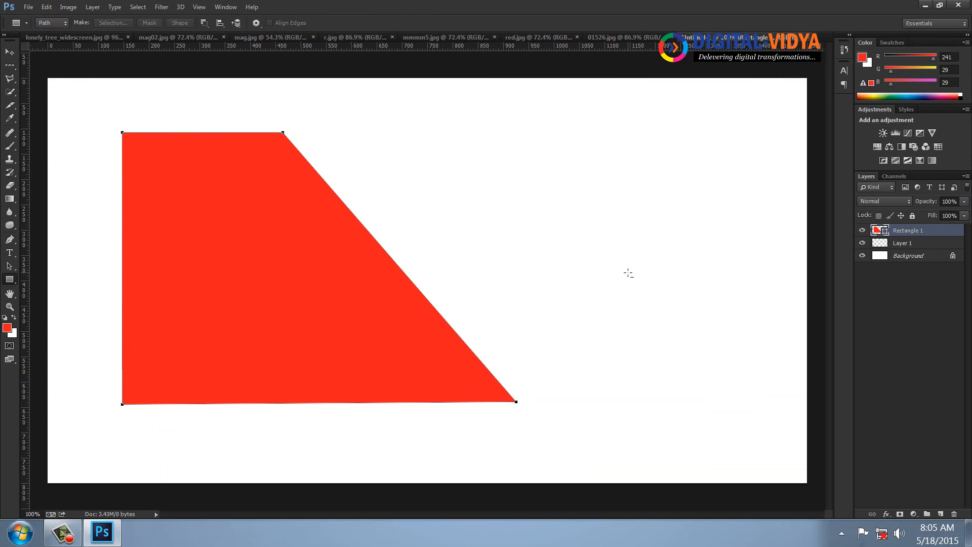
Set the foreground color to blue (#067fd4) and fill the trapezoid shape with it
{"action": "left_click", "coordinate": [9, 329]}
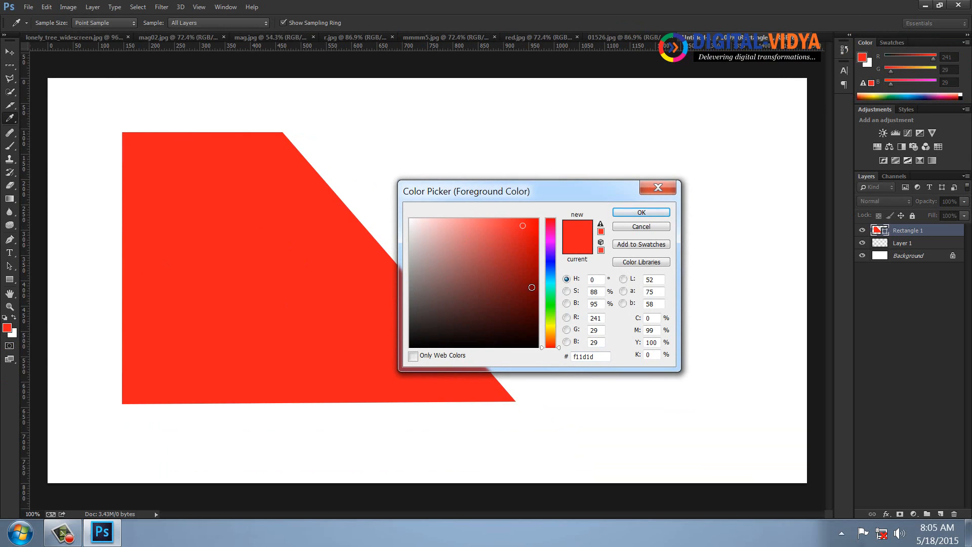
{"action": "left_click", "coordinate": [551, 278]}
{"action": "left_click", "coordinate": [536, 240]}
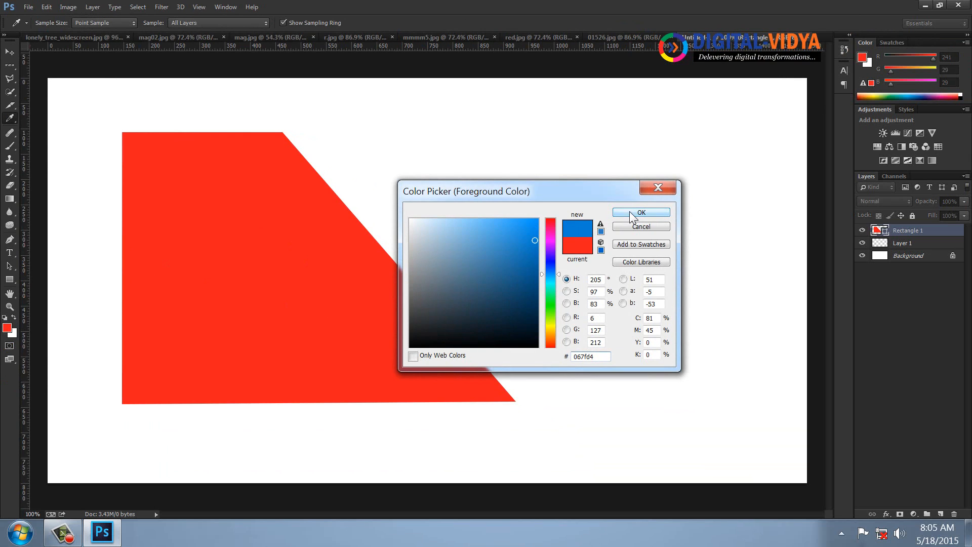
{"action": "left_click", "coordinate": [642, 212]}
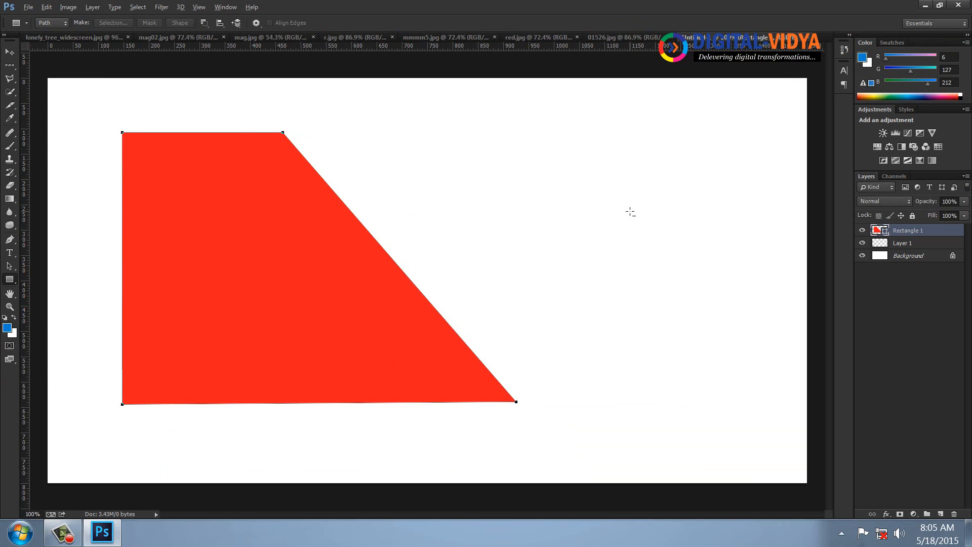
{"action": "key", "text": "alt+BackSpace"}
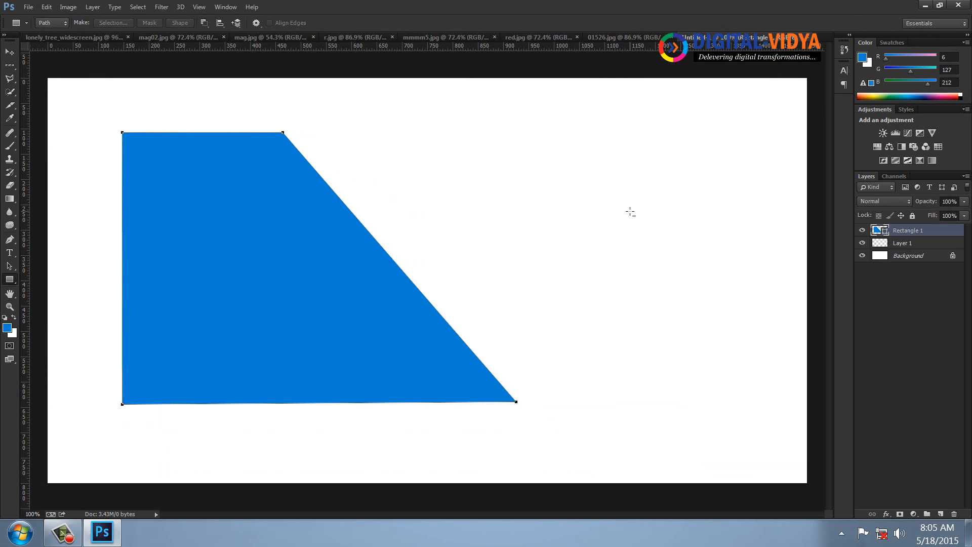
Set the foreground color to green (RGB 59, 211, 12) and fill the trapezoid shape with it
{"action": "left_click", "coordinate": [7, 328]}
{"action": "left_click", "coordinate": [550, 310]}
{"action": "left_click", "coordinate": [531, 242]}
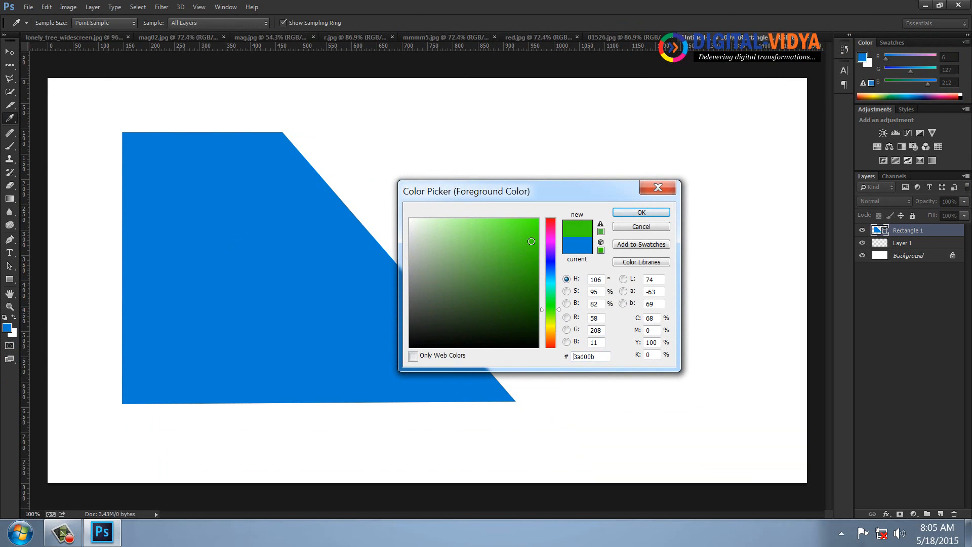
{"action": "left_click", "coordinate": [632, 213]}
{"action": "key", "text": "alt+BackSpace"}
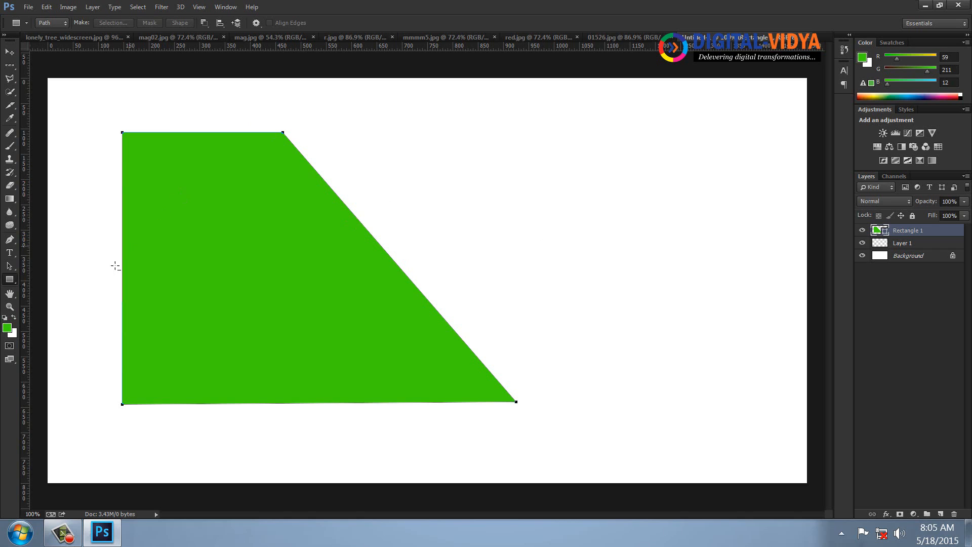
Curve the shape's upper-right anchor with the Convert Point Tool, reshape the curve once more and switch to the Move tool
{"action": "left_click", "coordinate": [10, 239]}
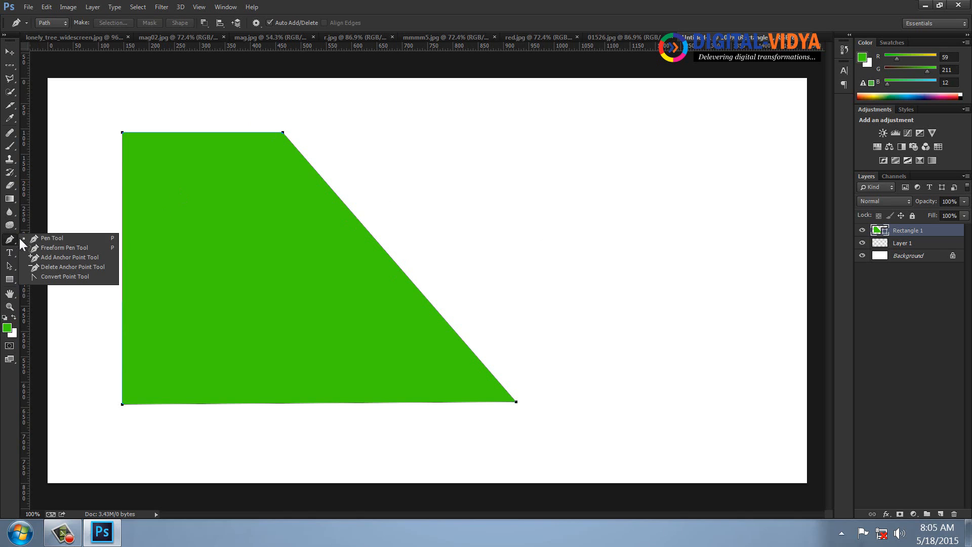
{"action": "left_click", "coordinate": [58, 278]}
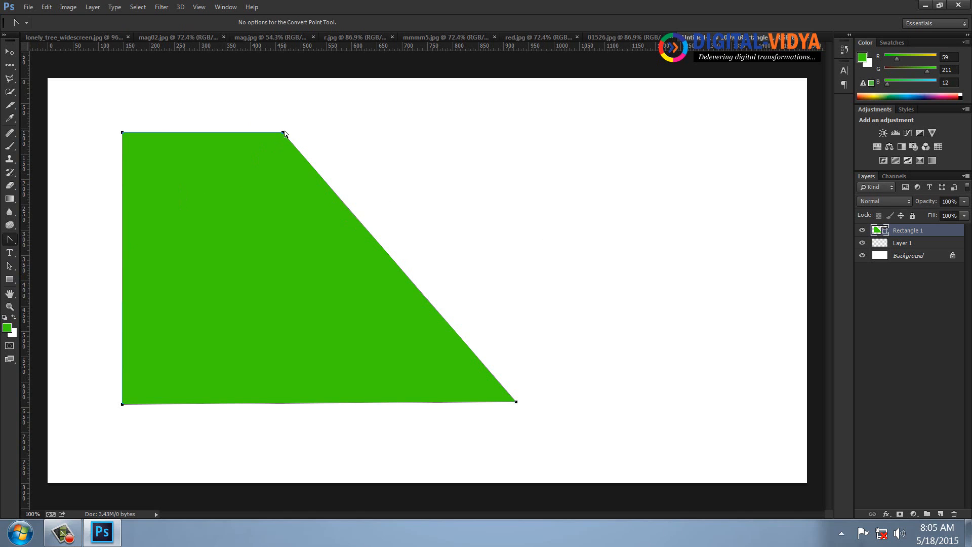
{"action": "left_click_drag", "start_coordinate": [283, 133], "coordinate": [531, 67]}
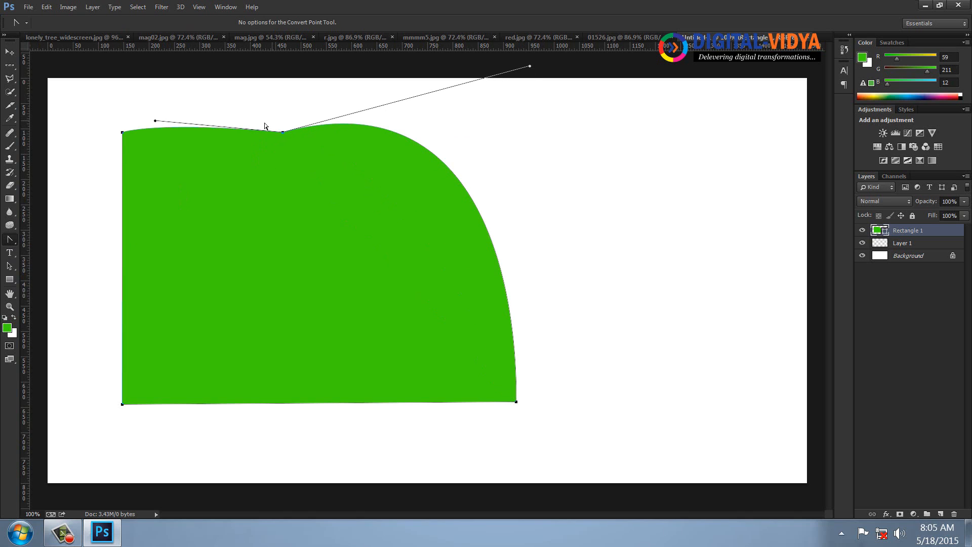
{"action": "left_click_drag", "start_coordinate": [286, 133], "coordinate": [427, 75]}
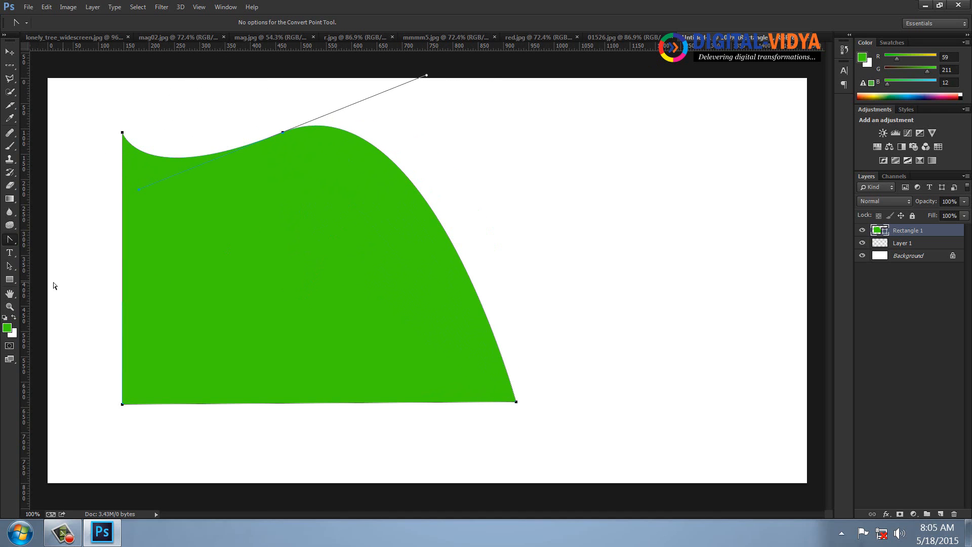
{"action": "left_click", "coordinate": [9, 52]}
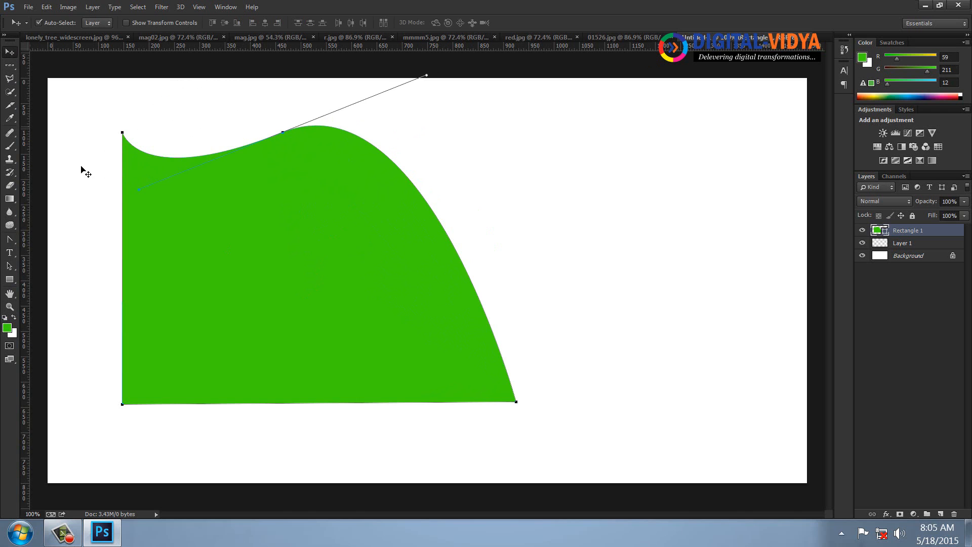
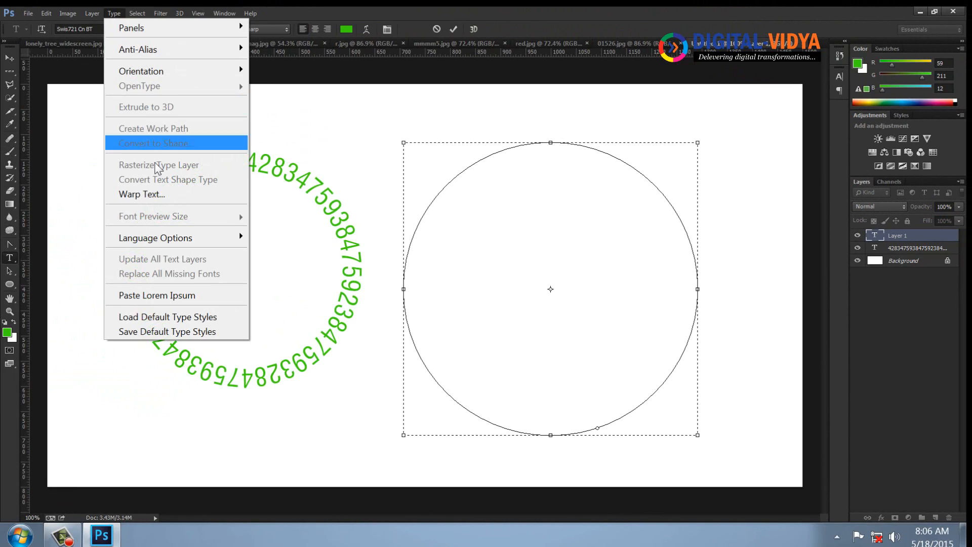
Fill the circular text area with Lorem Ipsum, paste extra copies of a passage until the circle is full, and commit the text
{"action": "left_click", "coordinate": [161, 298]}
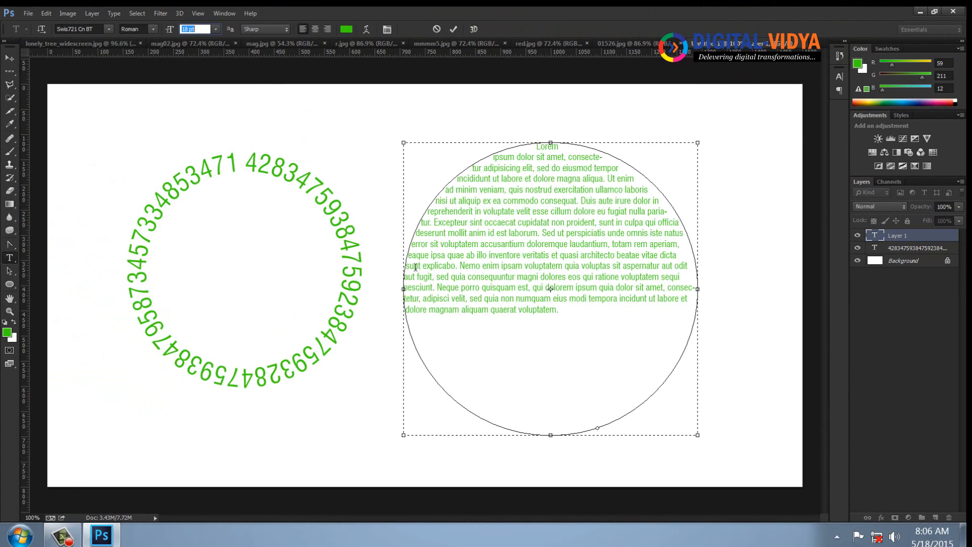
{"action": "left_click_drag", "start_coordinate": [544, 255], "coordinate": [494, 210]}
{"action": "left_click", "coordinate": [507, 232]}
{"action": "key", "text": "ctrl+v"}
{"action": "key", "text": "ctrl+v"}
{"action": "key", "text": "ctrl+v"}
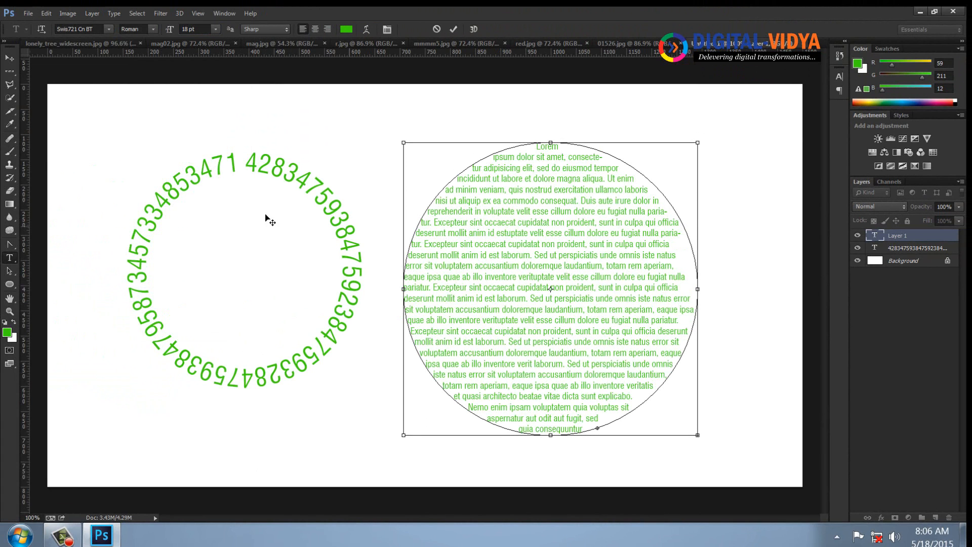
{"action": "left_click", "coordinate": [10, 71]}
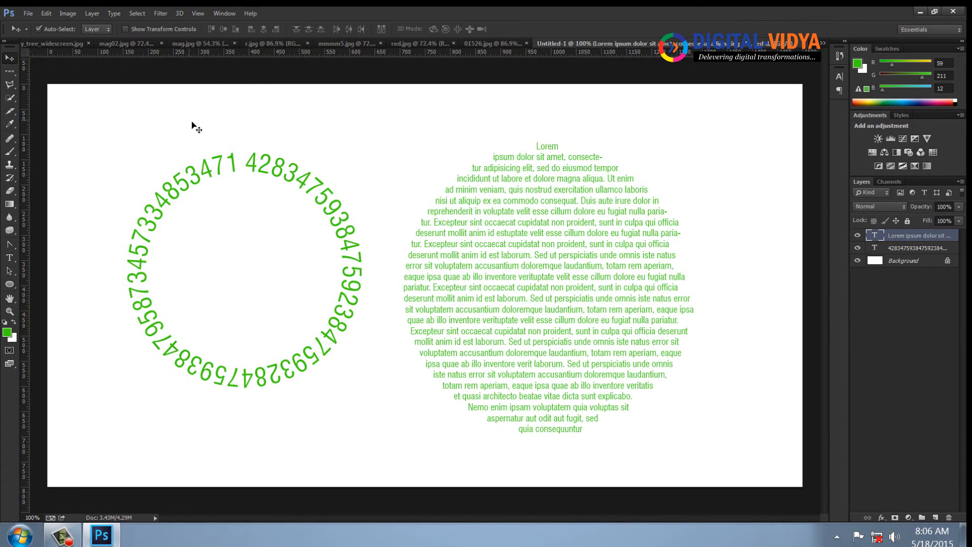
Recolor the Lorem Ipsum circle dark brown (#320906), then move it up and right and shift the ring of numbers right
{"action": "left_click", "coordinate": [7, 332]}
{"action": "left_click", "coordinate": [548, 349]}
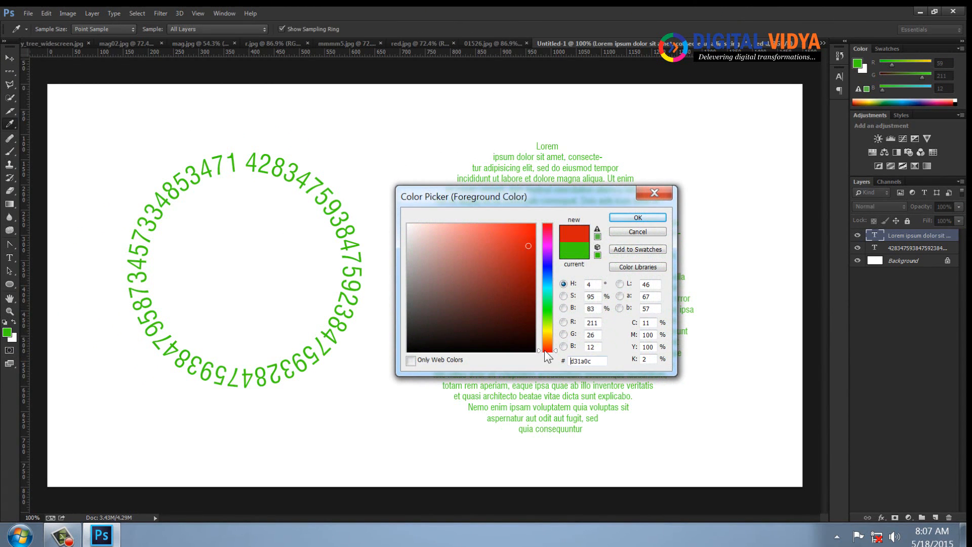
{"action": "left_click", "coordinate": [519, 331]}
{"action": "left_click", "coordinate": [637, 217]}
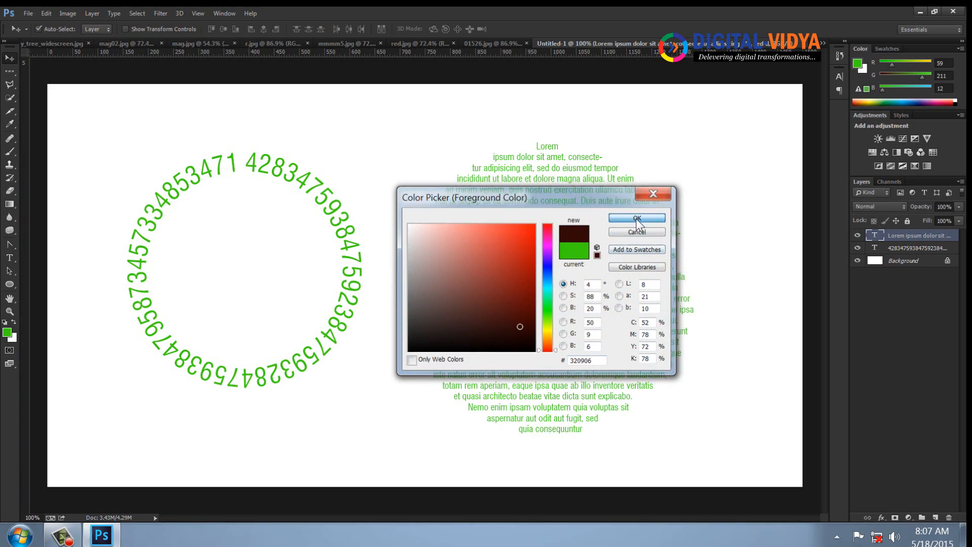
{"action": "left_click_drag", "start_coordinate": [560, 243], "coordinate": [596, 223]}
{"action": "left_click_drag", "start_coordinate": [354, 259], "coordinate": [383, 262]}
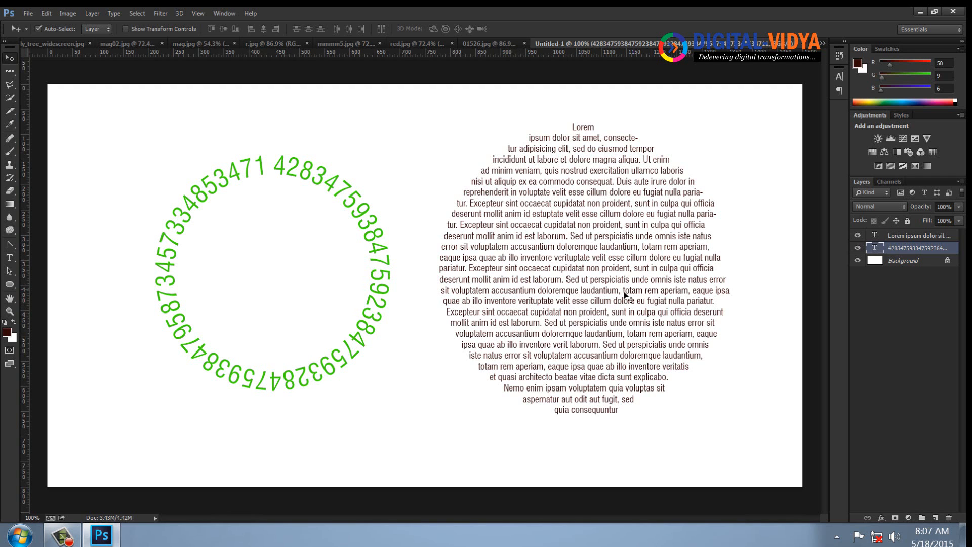
Shift the Lorem Ipsum circle slightly up, and delete both text layers to clear the white canvas
{"action": "left_click_drag", "start_coordinate": [600, 300], "coordinate": [610, 285]}
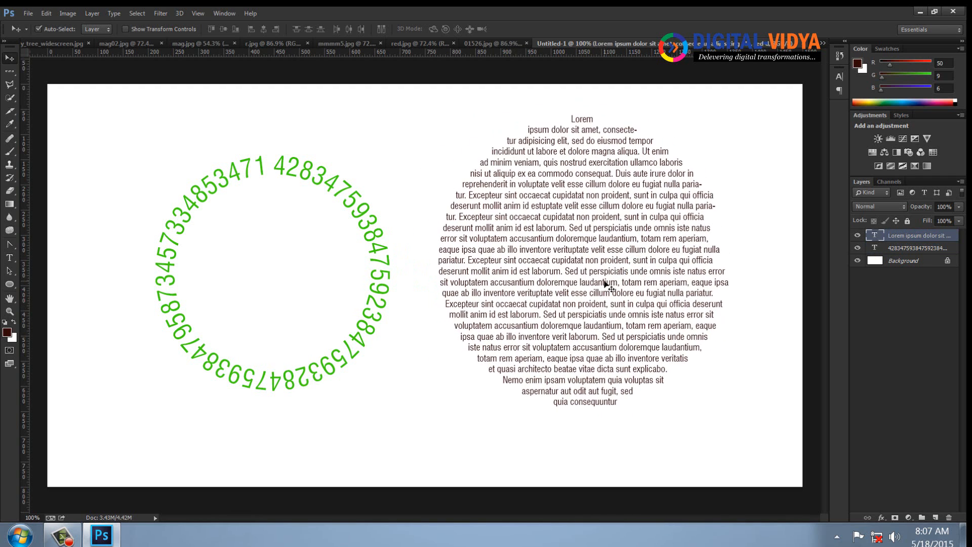
{"action": "key", "text": "Delete"}
{"action": "key", "text": "Delete"}
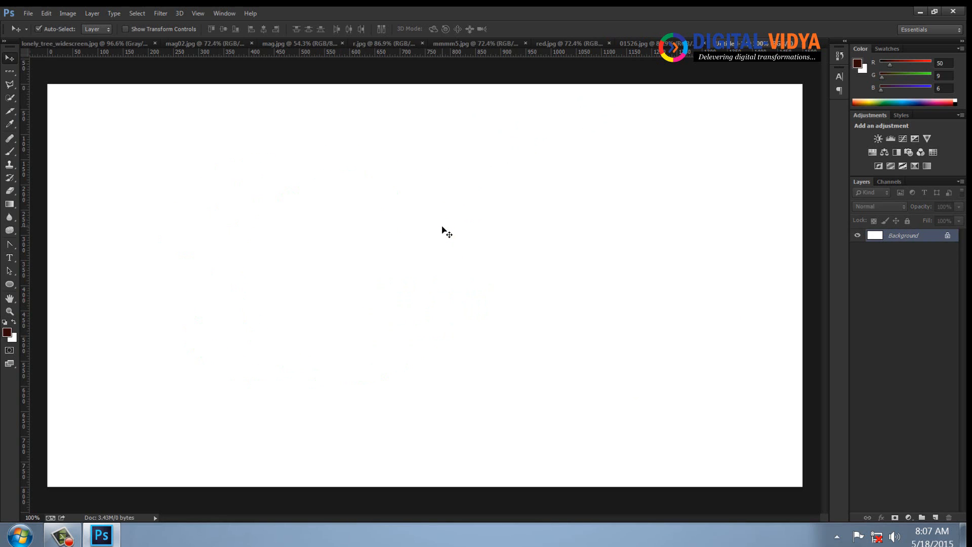
Switch to the mag02.jpg image and duplicate its Background layer as "Path Demo"
{"action": "left_click", "coordinate": [193, 44]}
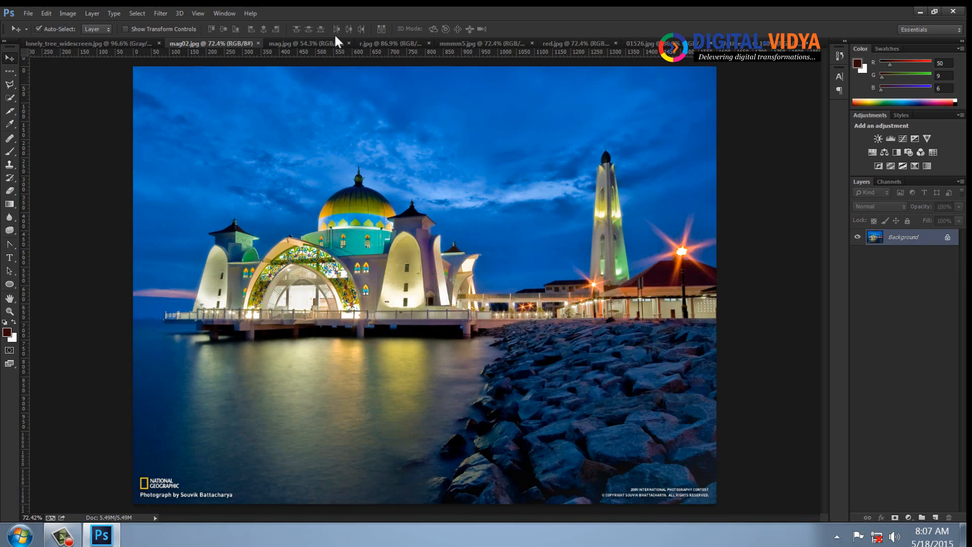
{"action": "left_click", "coordinate": [93, 13]}
{"action": "left_click", "coordinate": [126, 43]}
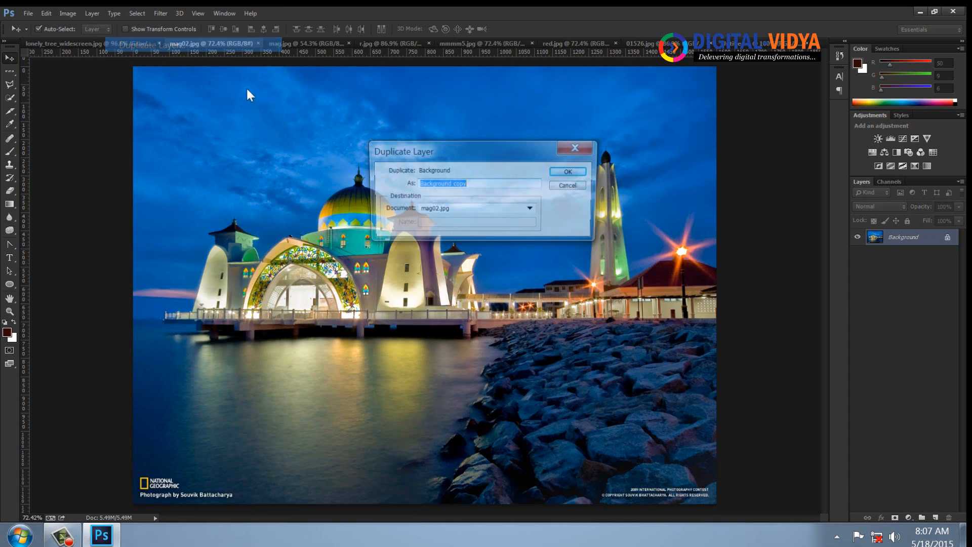
{"action": "type", "text": "Path Demo"}
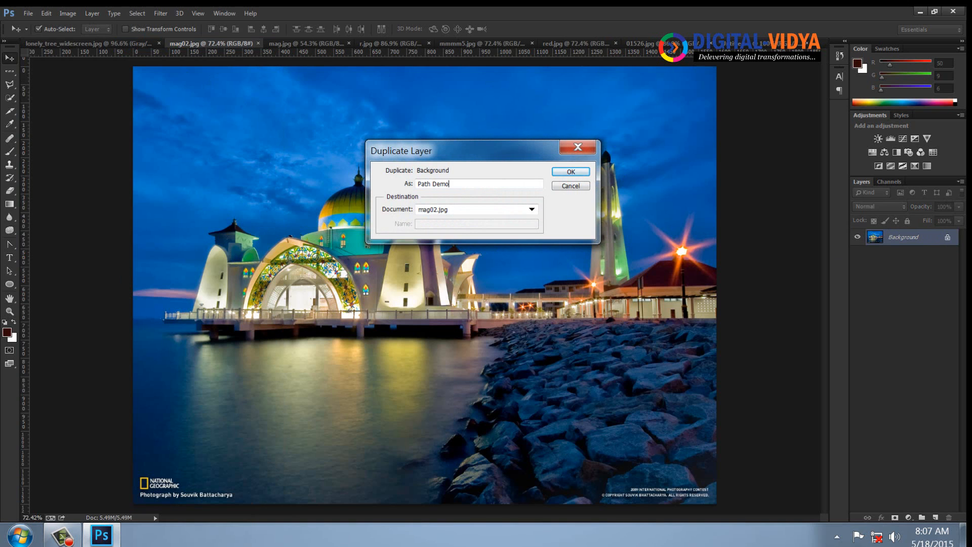
{"action": "key", "text": "Return"}
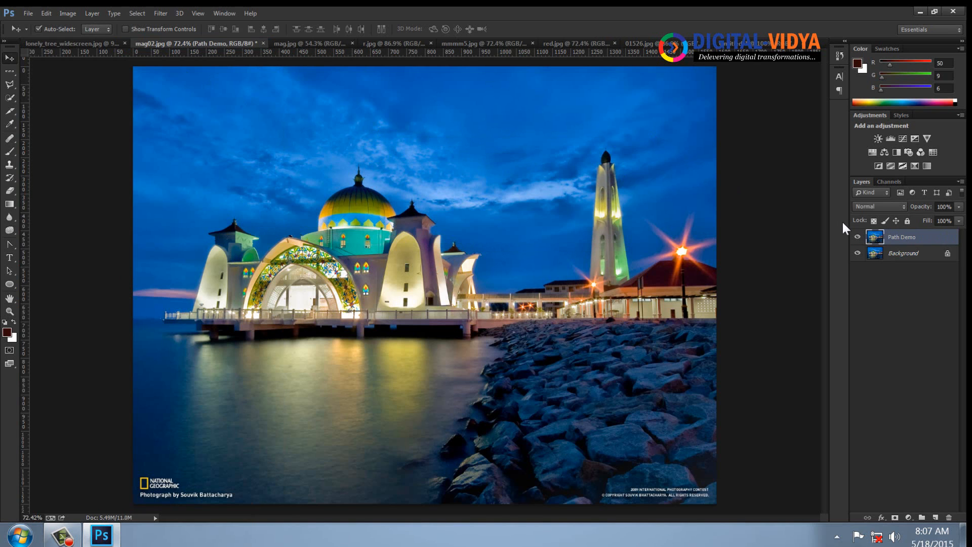
Sample a blue (RGB 24, 66, 106) from the photo, hide the Path Demo layer and fill the Background layer with that color
{"action": "left_click", "coordinate": [857, 237]}
{"action": "left_click", "coordinate": [878, 253]}
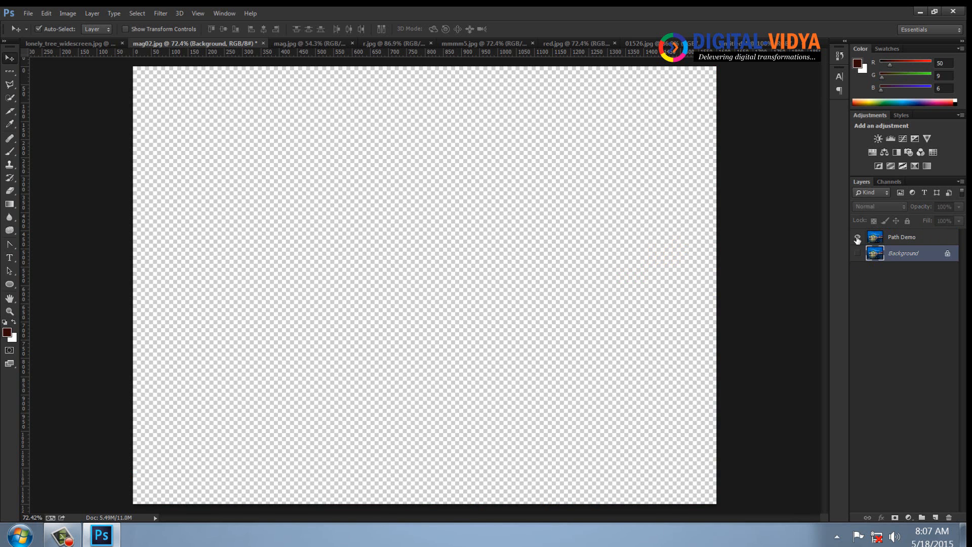
{"action": "left_click", "coordinate": [857, 237]}
{"action": "left_click", "coordinate": [10, 125]}
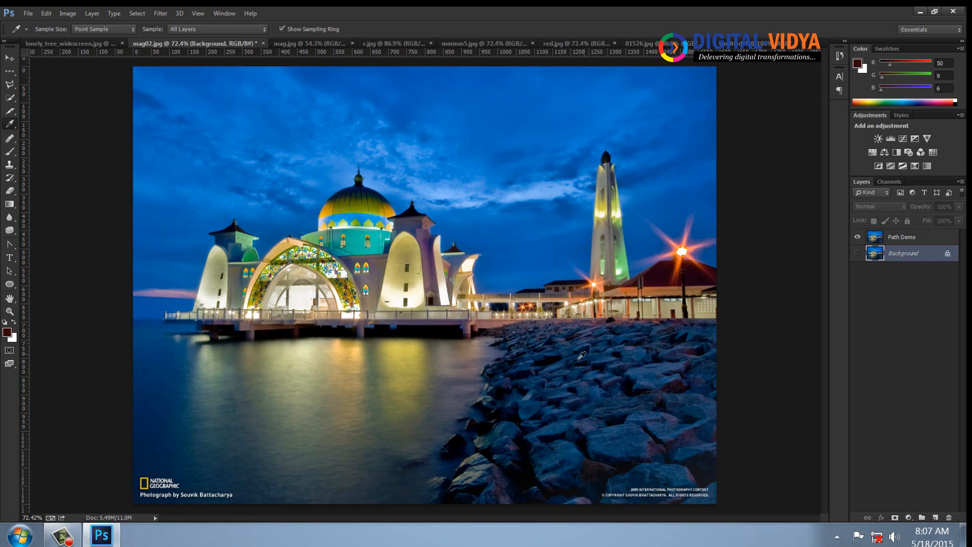
{"action": "left_click", "coordinate": [544, 354]}
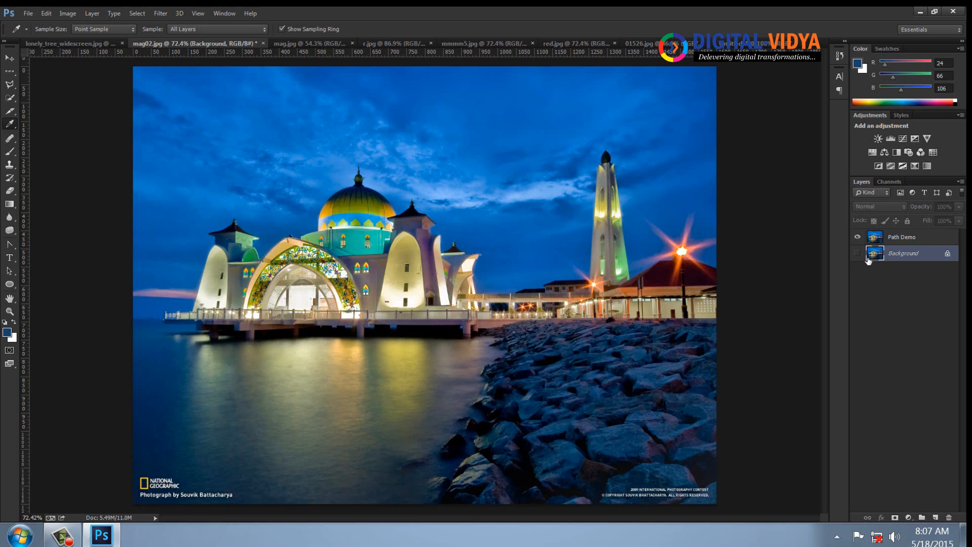
{"action": "left_click", "coordinate": [858, 237]}
{"action": "left_click", "coordinate": [858, 254]}
{"action": "key", "text": "alt+BackSpace"}
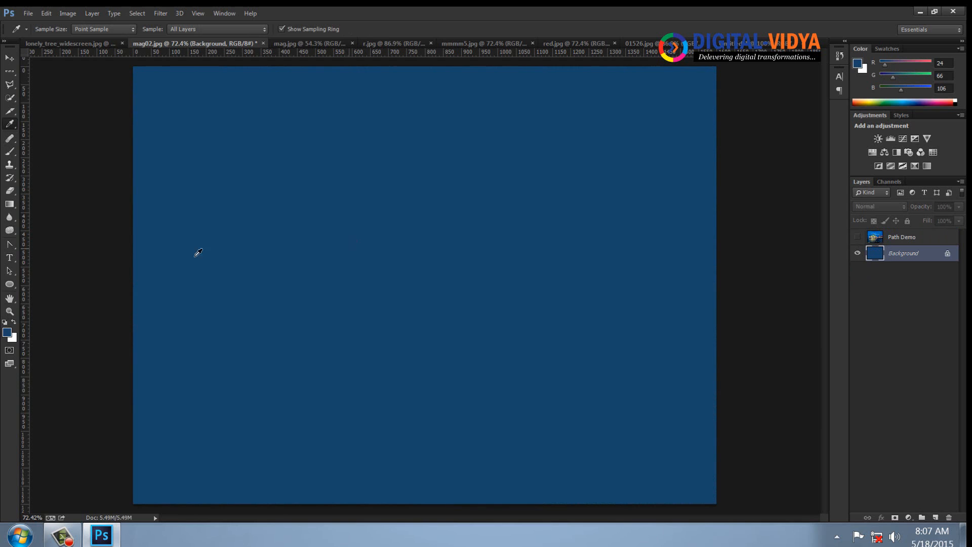
Refill the Background layer with a darker blue (#042c52), and show and select the Path Demo layer
{"action": "left_click", "coordinate": [7, 332]}
{"action": "left_click", "coordinate": [531, 310]}
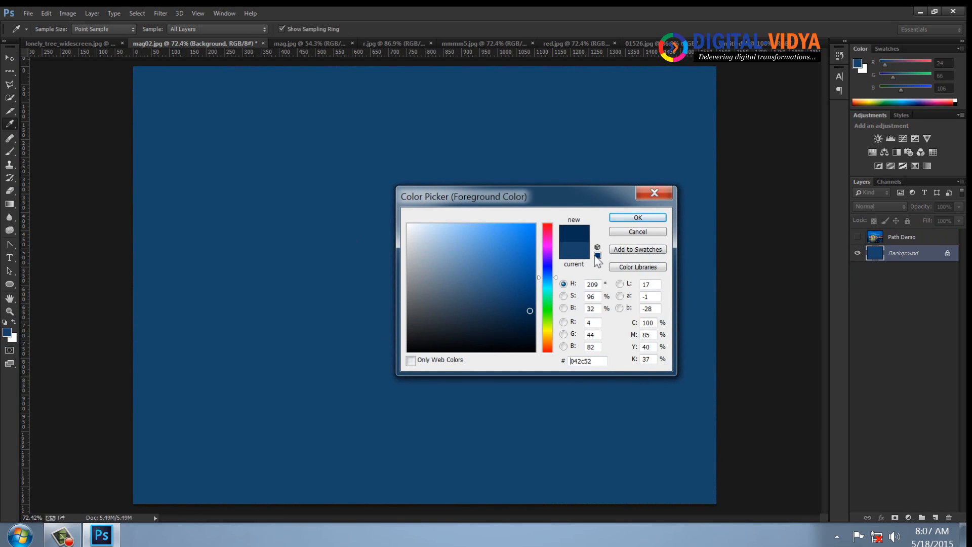
{"action": "left_click", "coordinate": [637, 217]}
{"action": "key", "text": "alt+BackSpace"}
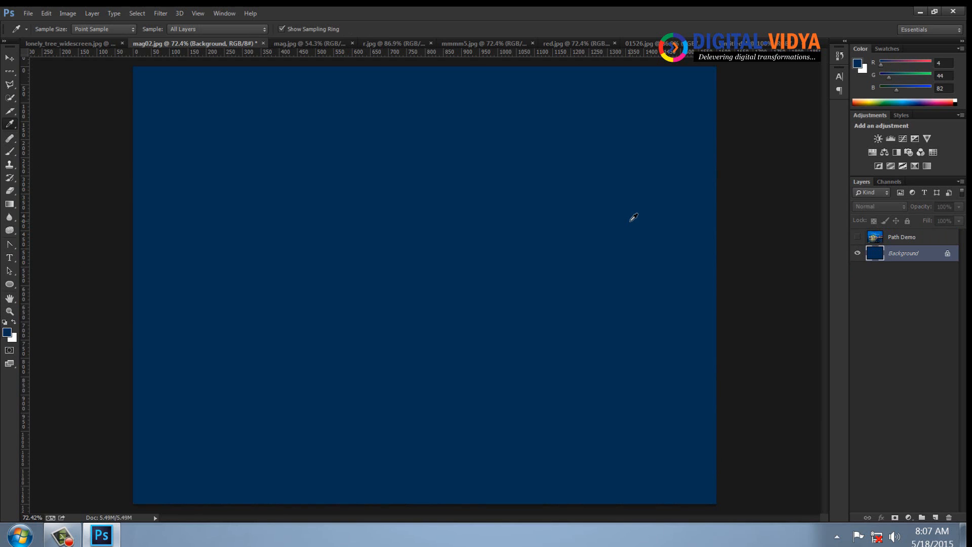
{"action": "left_click", "coordinate": [858, 236]}
{"action": "left_click", "coordinate": [891, 237]}
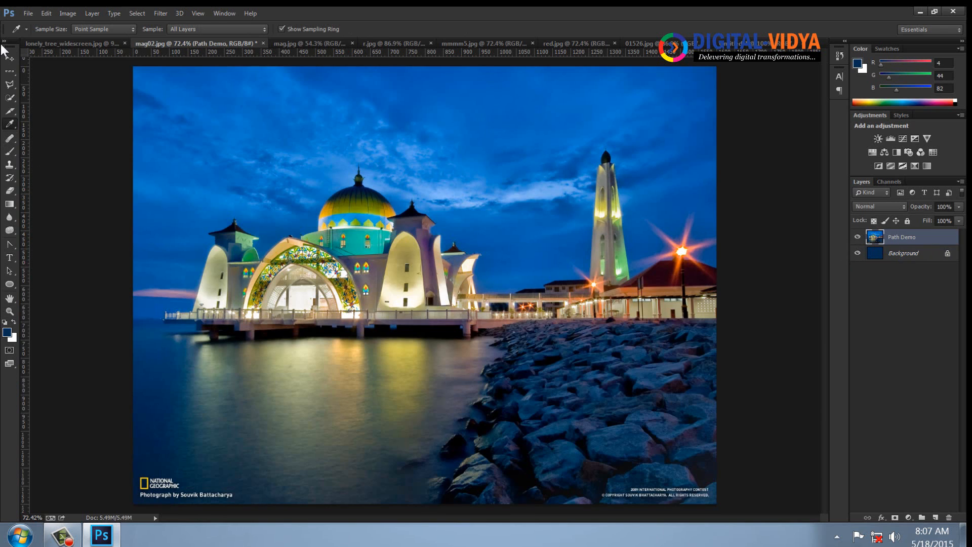
Draw a nearly circular path about 638 by 647 px around the mosque's dome with the Ellipse Tool
{"action": "left_click", "coordinate": [10, 284]}
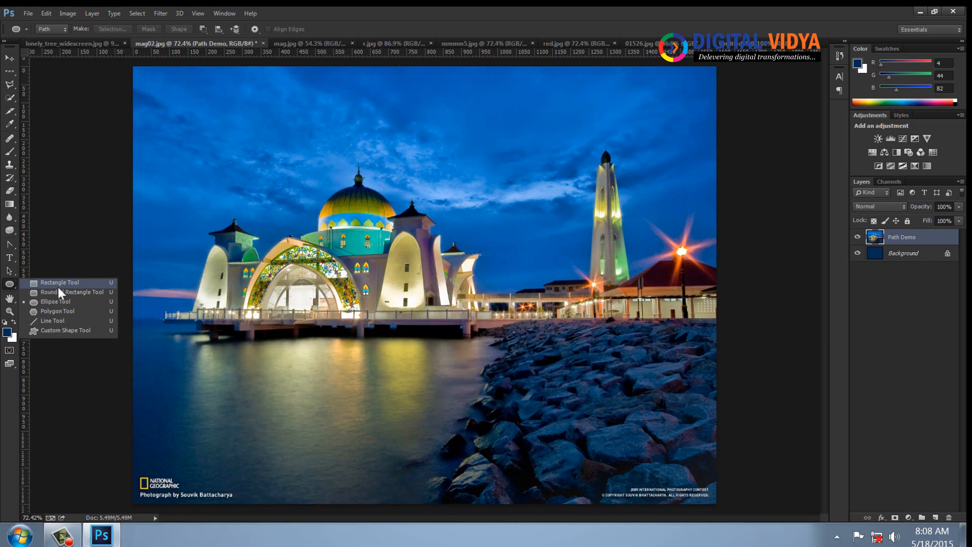
{"action": "left_click", "coordinate": [58, 301]}
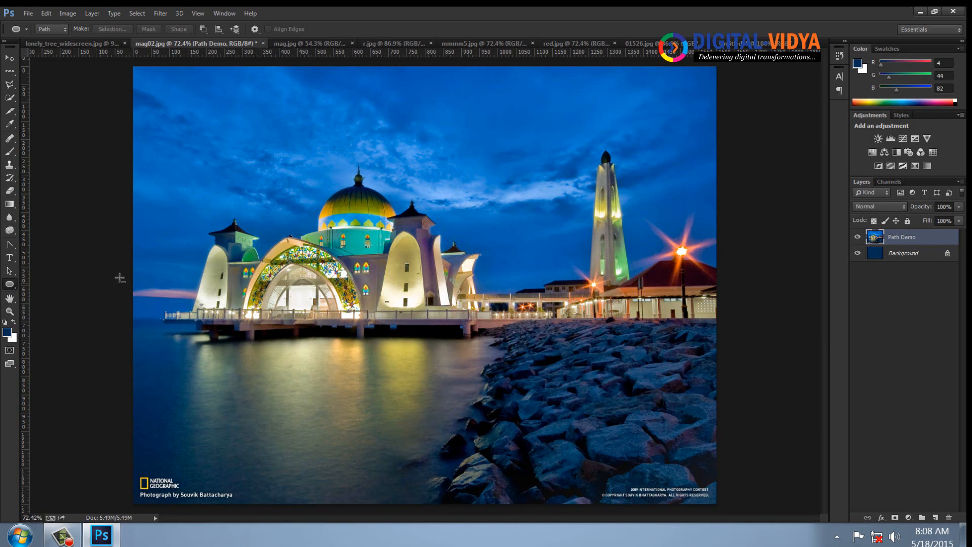
{"action": "left_click_drag", "start_coordinate": [262, 166], "coordinate": [493, 400]}
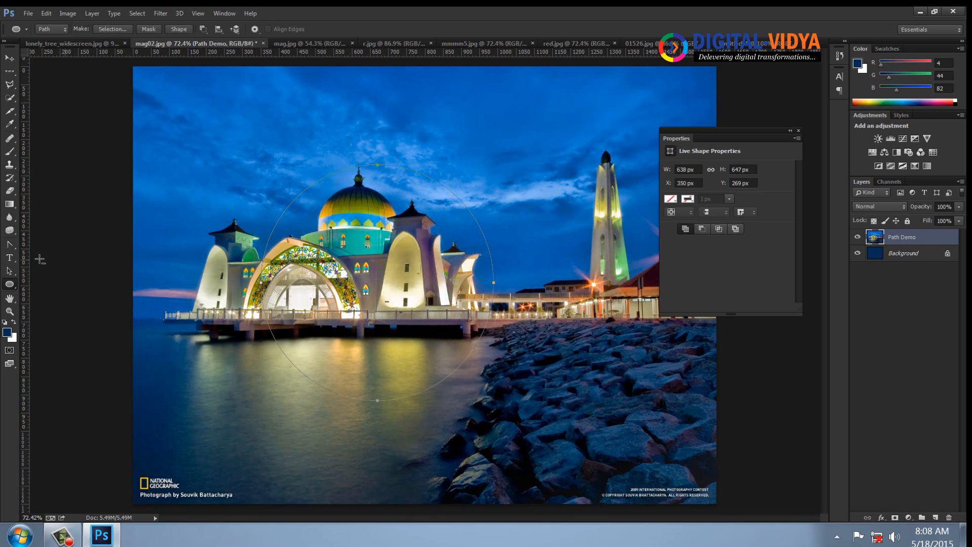
Move the circular path slightly up and left and turn it into a vector mask on the Path Demo layer
{"action": "left_click", "coordinate": [10, 271]}
{"action": "left_click", "coordinate": [49, 279]}
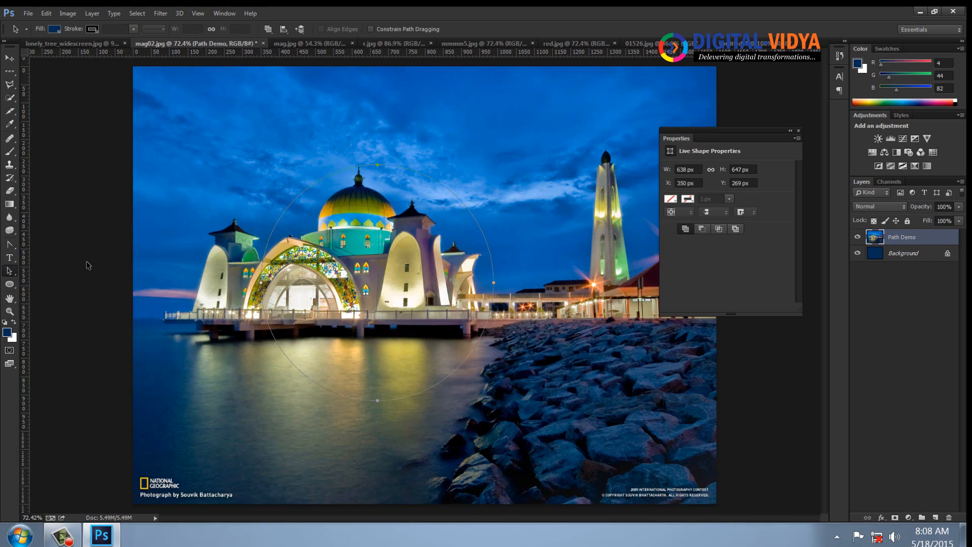
{"action": "left_click_drag", "start_coordinate": [378, 163], "coordinate": [366, 145]}
{"action": "left_click", "coordinate": [11, 286]}
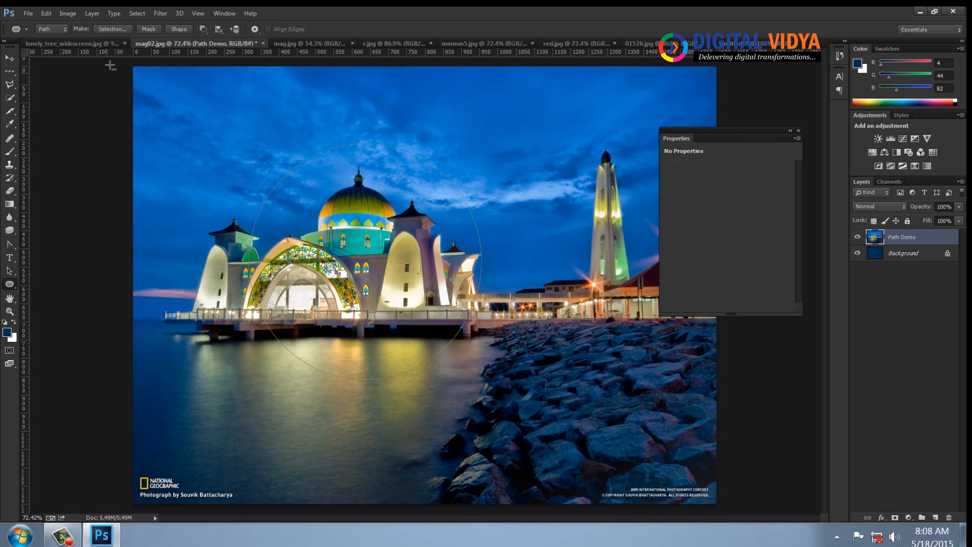
{"action": "left_click", "coordinate": [149, 28]}
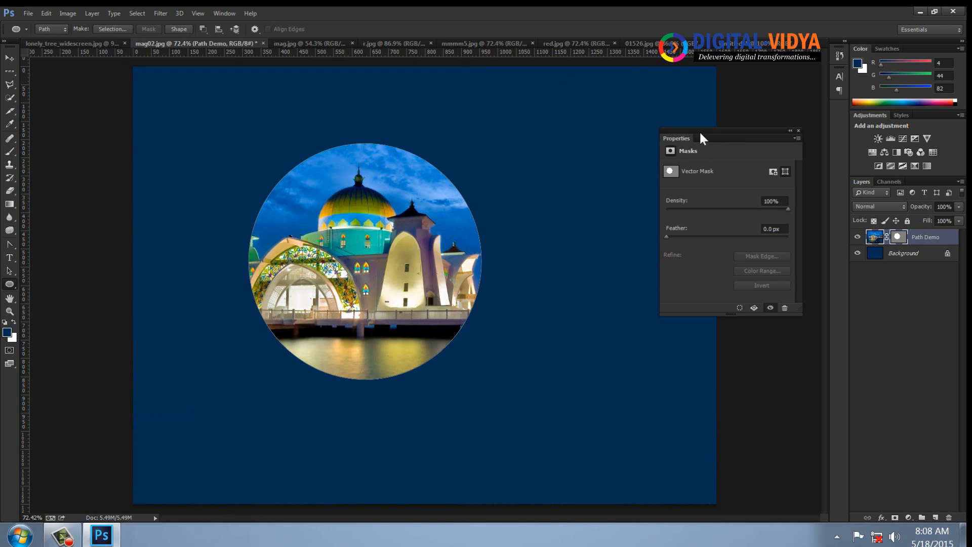
Set the vector mask's feather to 150 px, deselect the layer and close the mask properties
{"action": "left_click_drag", "start_coordinate": [701, 137], "coordinate": [634, 118]}
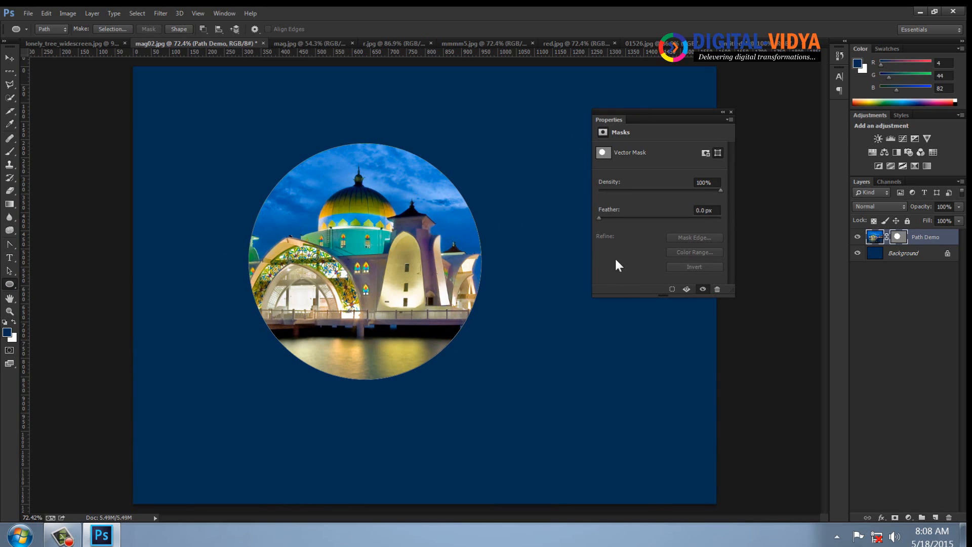
{"action": "left_click_drag", "start_coordinate": [621, 119], "coordinate": [554, 94]}
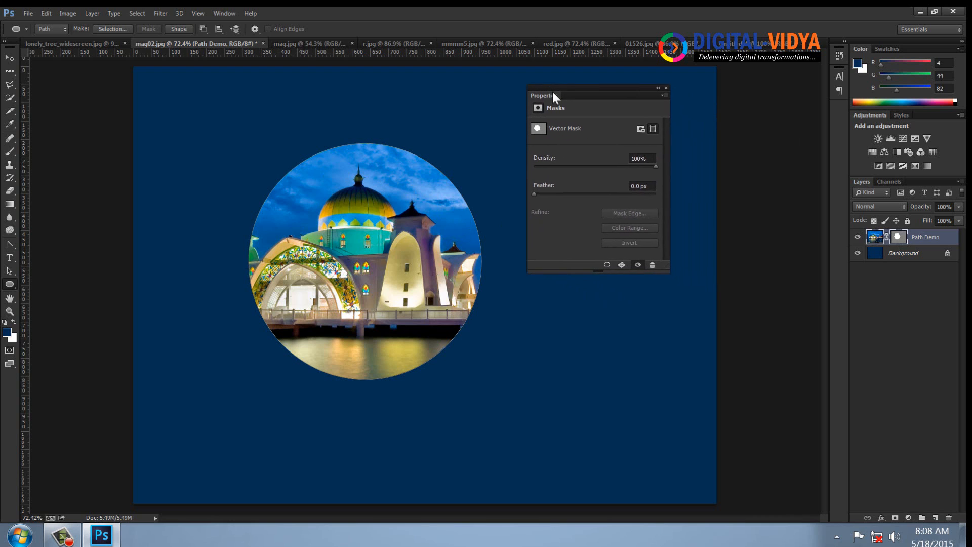
{"action": "left_click_drag", "start_coordinate": [534, 194], "coordinate": [617, 196]}
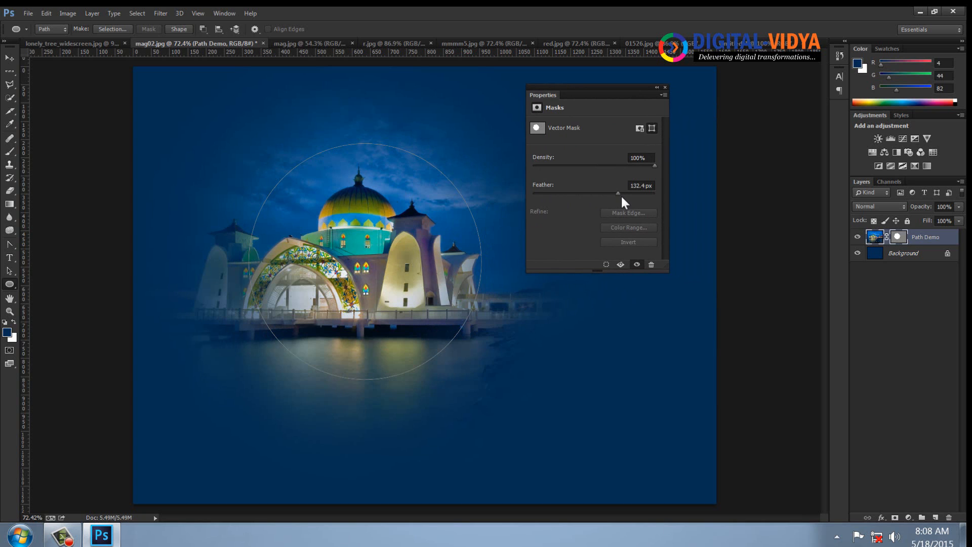
{"action": "left_click_drag", "start_coordinate": [624, 194], "coordinate": [629, 194]}
{"action": "left_click", "coordinate": [638, 186]}
{"action": "type", "text": "150"}
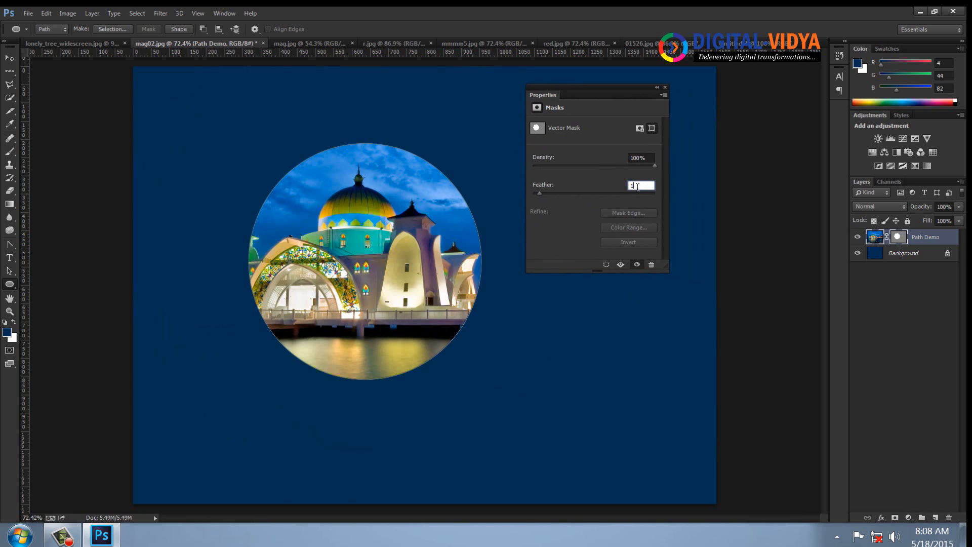
{"action": "key", "text": "Return"}
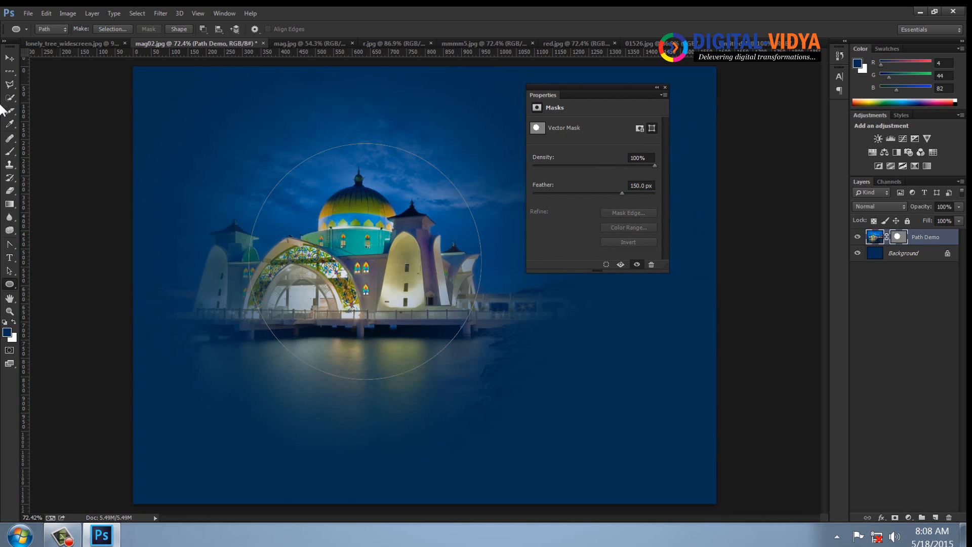
{"action": "left_click", "coordinate": [9, 58]}
{"action": "left_click", "coordinate": [424, 272]}
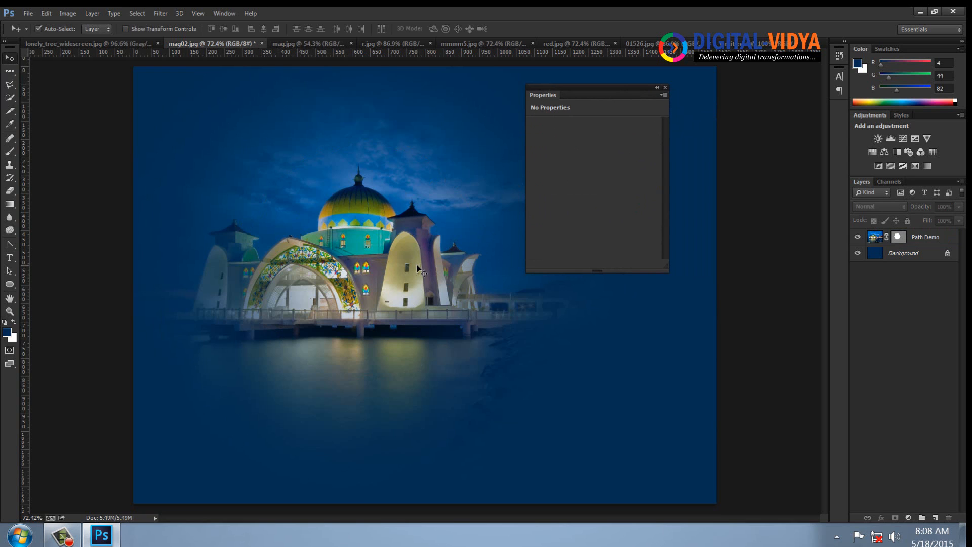
{"action": "left_click", "coordinate": [666, 87]}
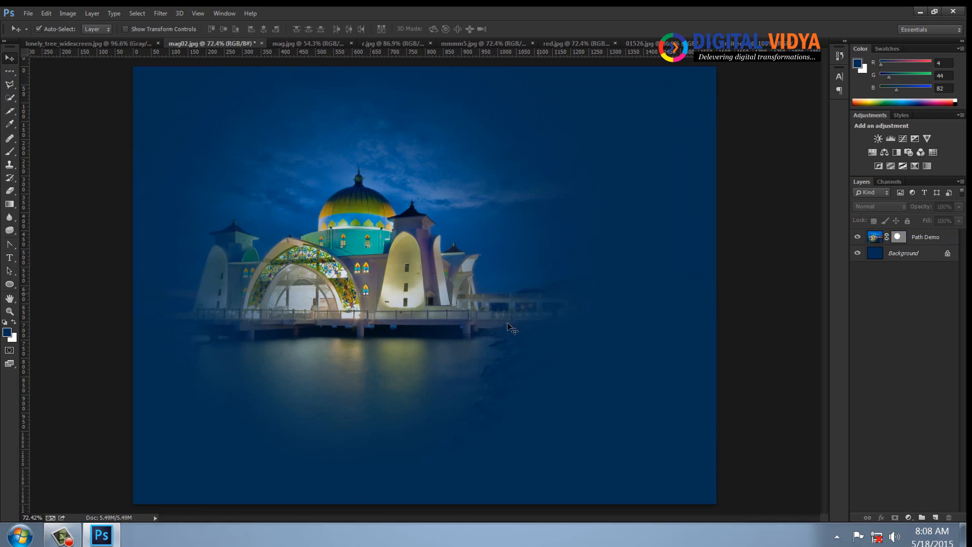
Add the white text "Welcomwe to India" above the mosque and set its font size to 72 pt
{"action": "left_click", "coordinate": [10, 257]}
{"action": "left_click", "coordinate": [10, 312]}
{"action": "left_click", "coordinate": [14, 322]}
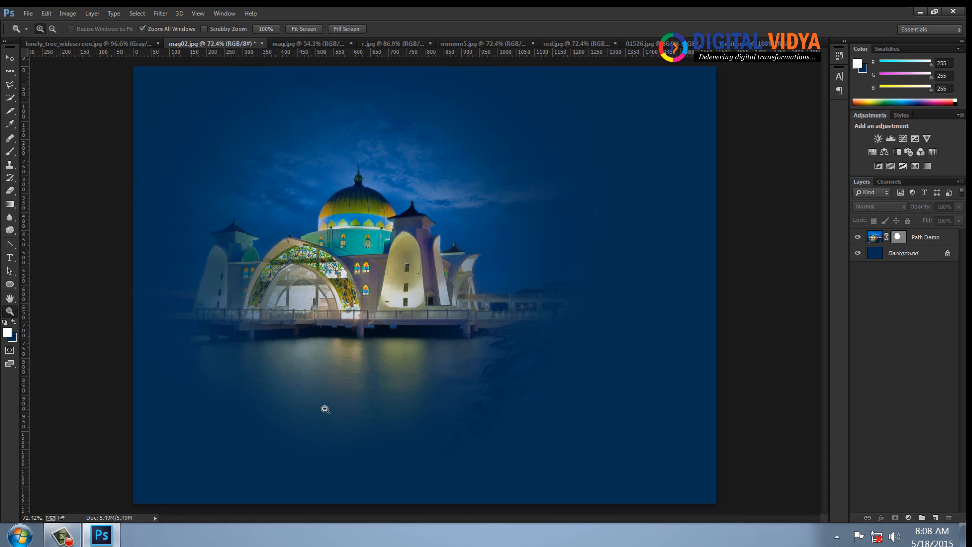
{"action": "left_click", "coordinate": [9, 257]}
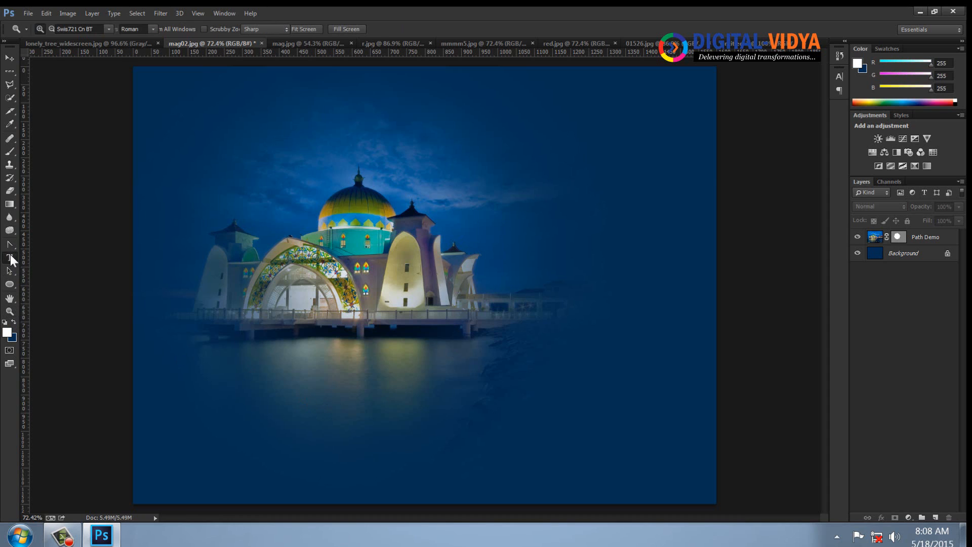
{"action": "left_click", "coordinate": [276, 152]}
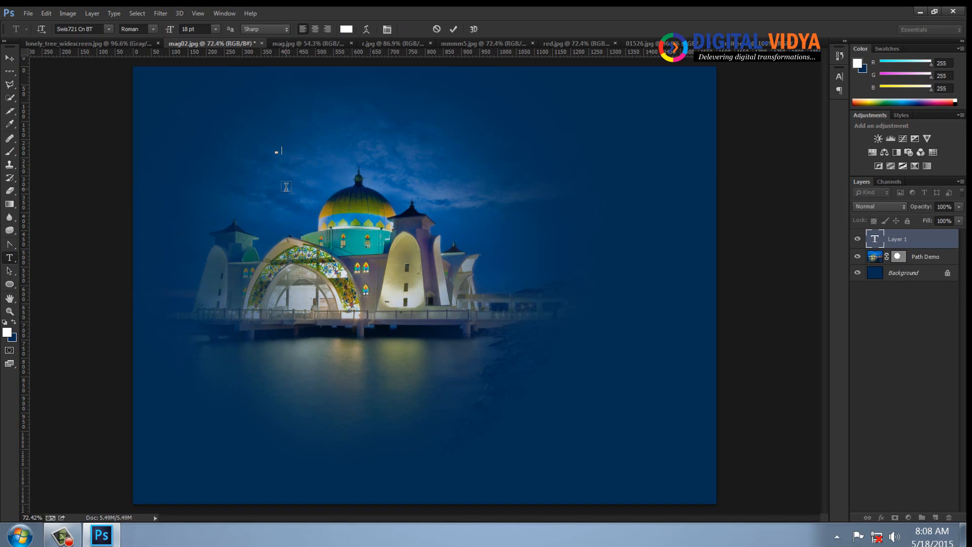
{"action": "type", "text": "Welcomwe to In dia"}
{"action": "key", "text": "ctrl+a"}
{"action": "left_click", "coordinate": [215, 28]}
{"action": "left_click", "coordinate": [209, 237]}
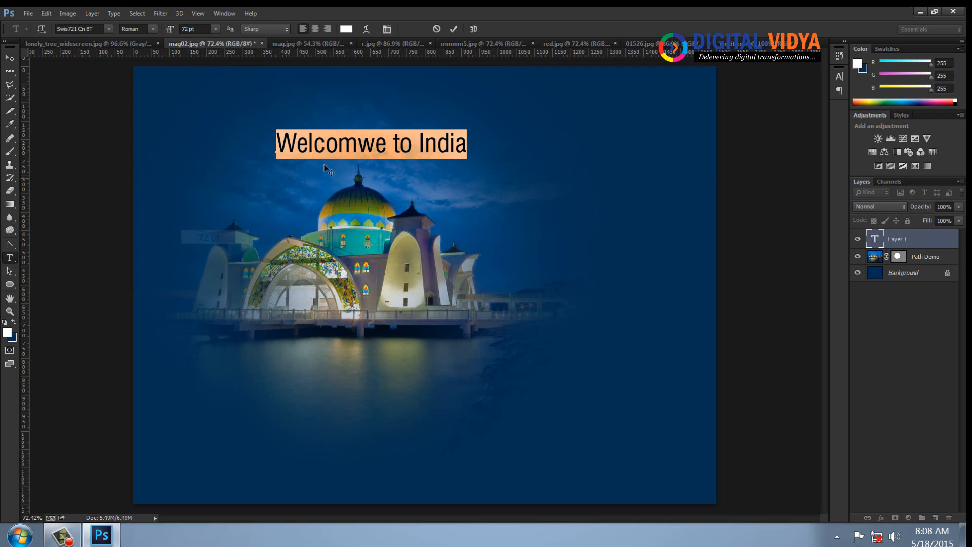
Append "!!" to the heading, add a second line reading "Great Place For Learning", and select all the text
{"action": "left_click", "coordinate": [472, 146]}
{"action": "type", "text": "!!"}
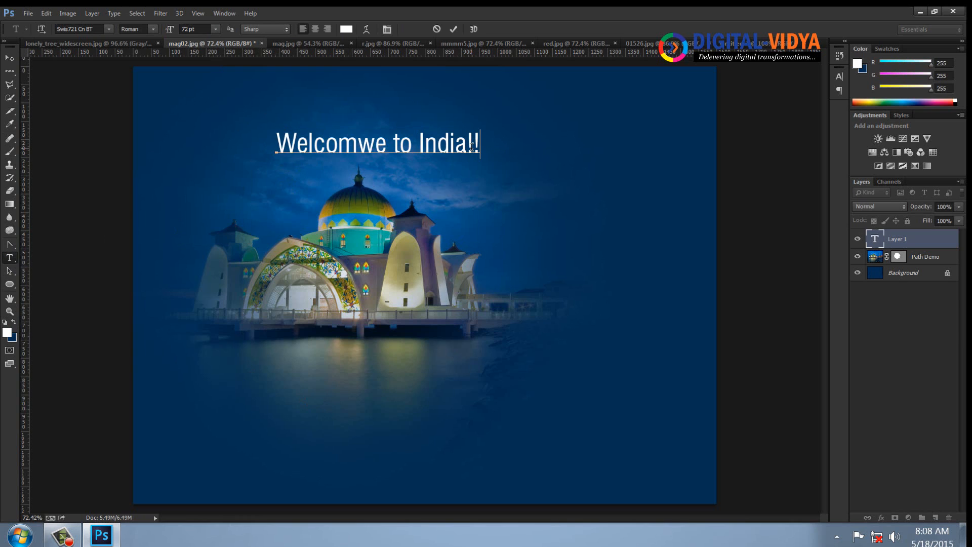
{"action": "type", "text": "Gre"}
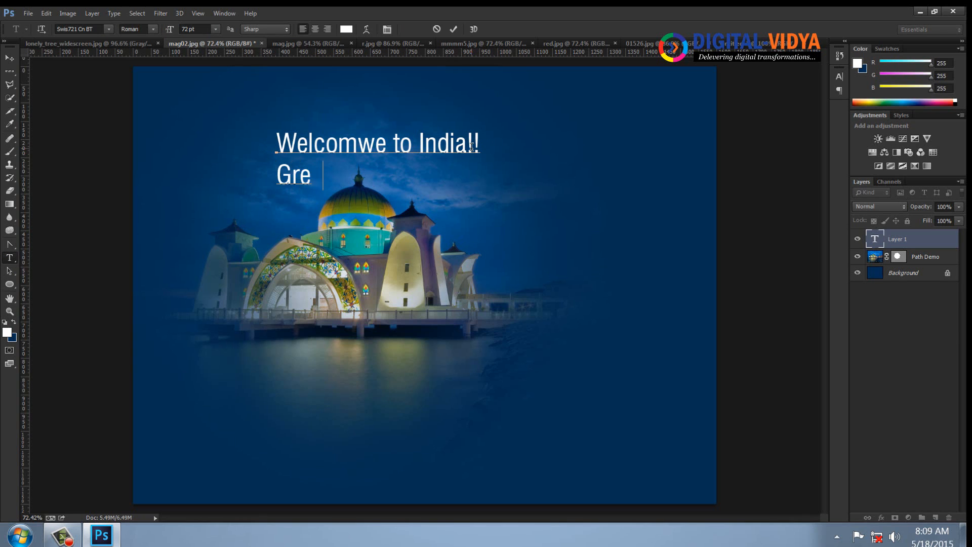
{"action": "type", "text": "at Place For L"}
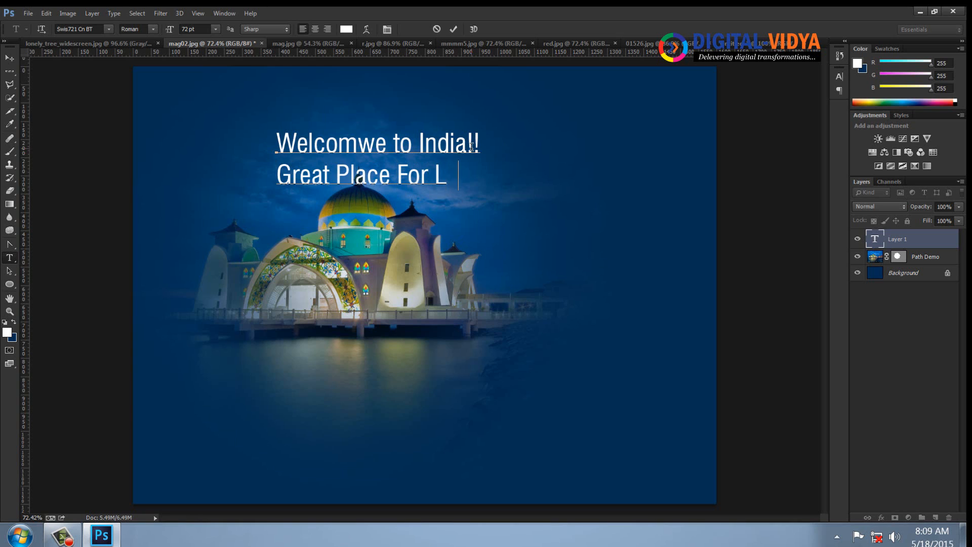
{"action": "type", "text": "ear ning"}
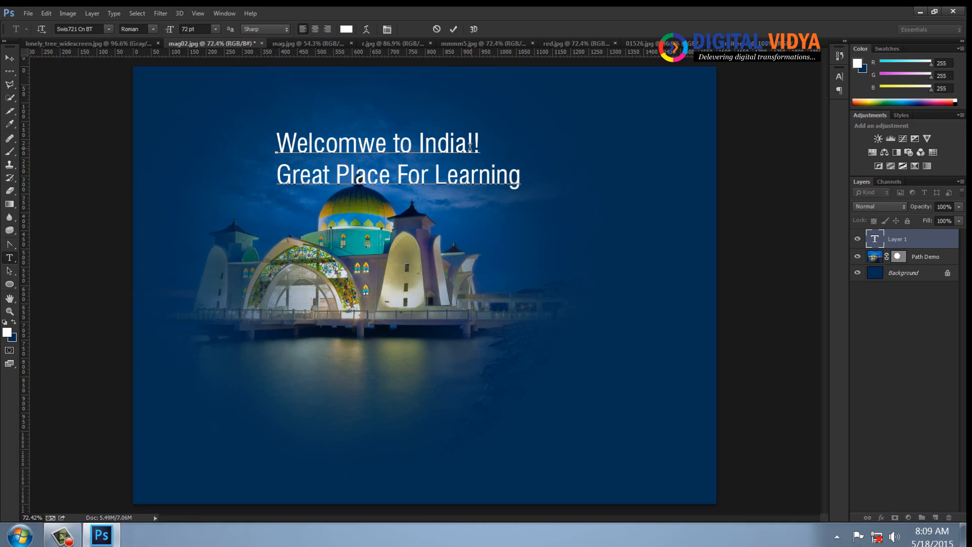
{"action": "key", "text": "ctrl+a"}
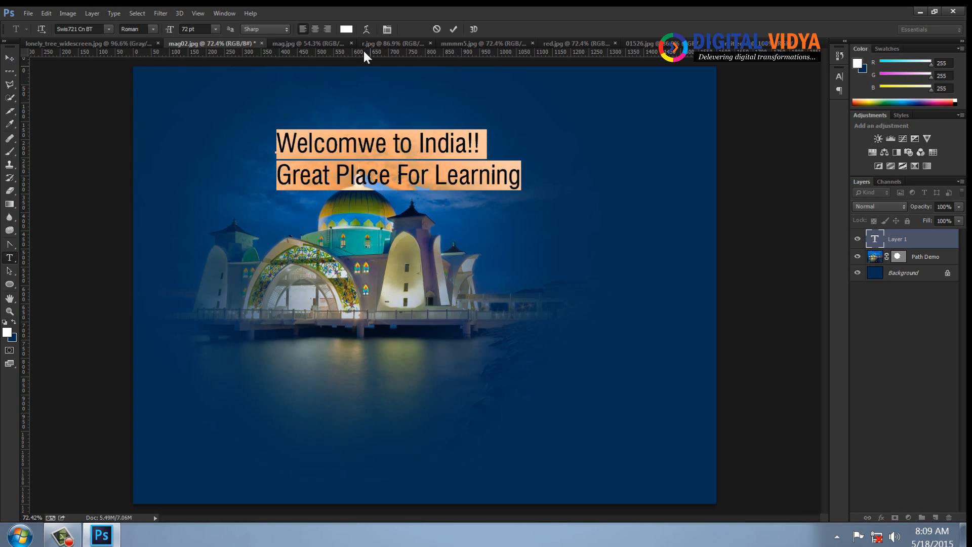
Right-align the two-line caption and move it onto the water below the mosque
{"action": "left_click", "coordinate": [327, 29]}
{"action": "left_click", "coordinate": [9, 58]}
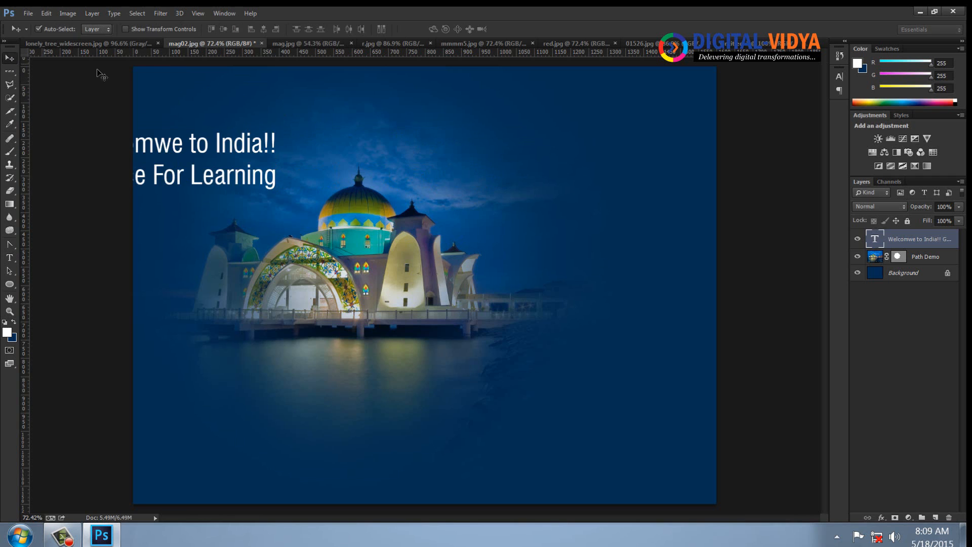
{"action": "left_click_drag", "start_coordinate": [271, 188], "coordinate": [513, 424]}
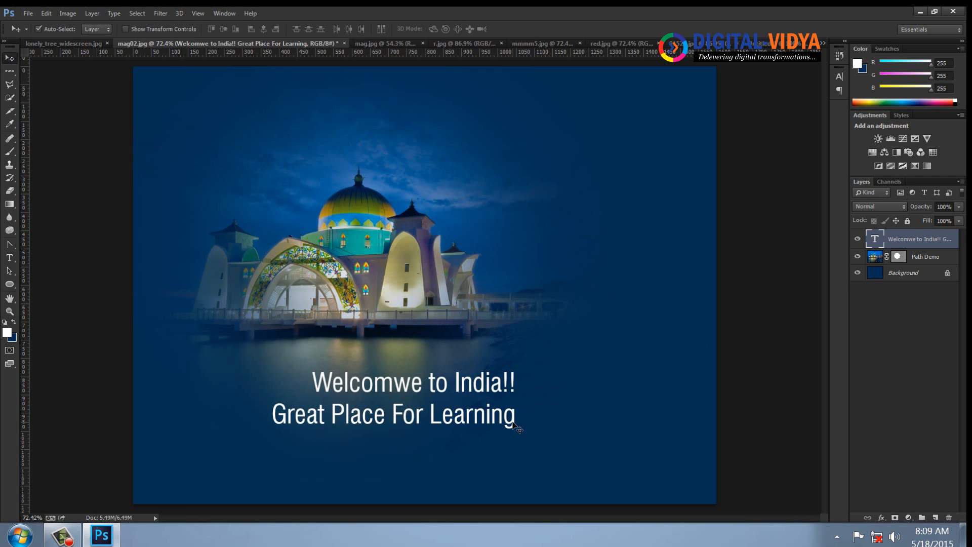
Open the logo image DV_small_03.png from the Personal (E:) drive
{"action": "key", "text": "ctrl+o"}
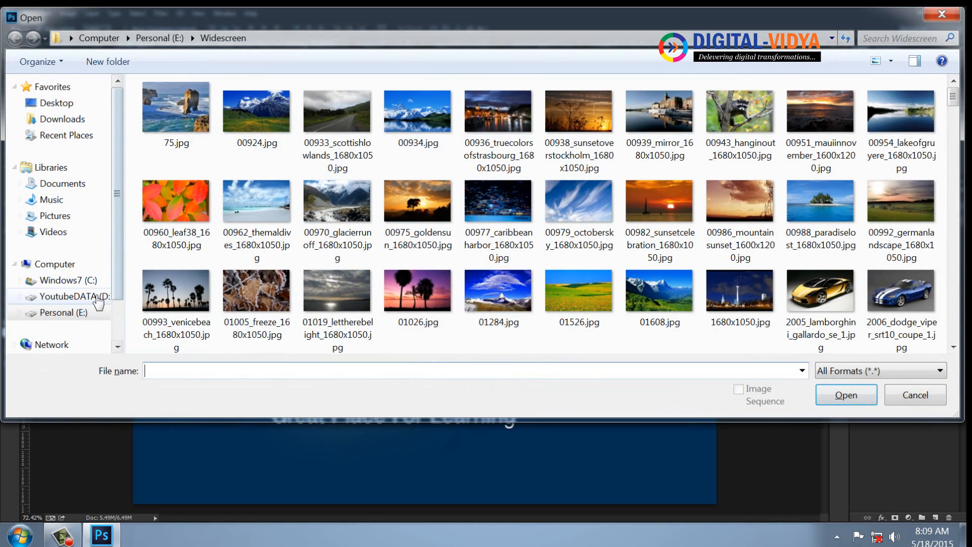
{"action": "left_click", "coordinate": [81, 312]}
{"action": "scroll", "coordinate": [435, 228], "scroll_direction": "down", "scroll_amount": 1}
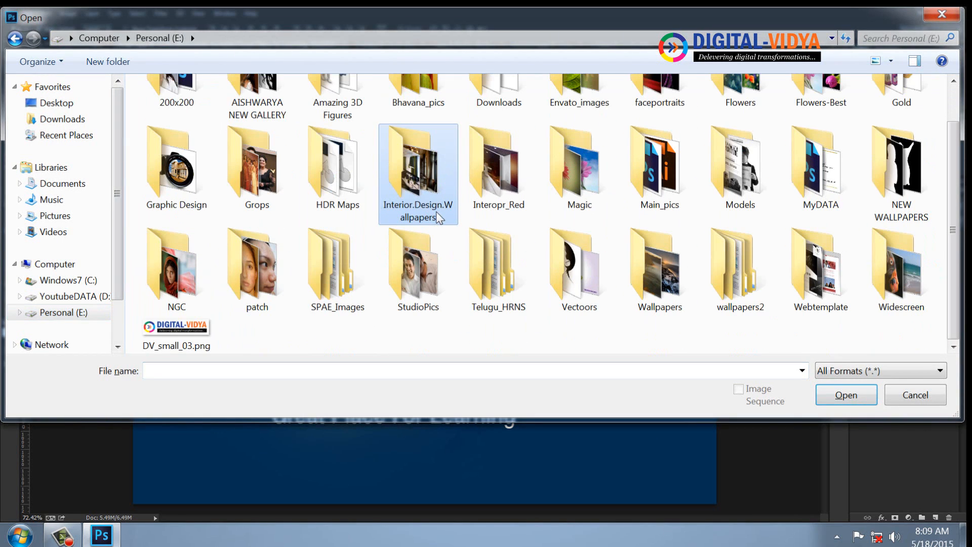
{"action": "double_click", "coordinate": [202, 328]}
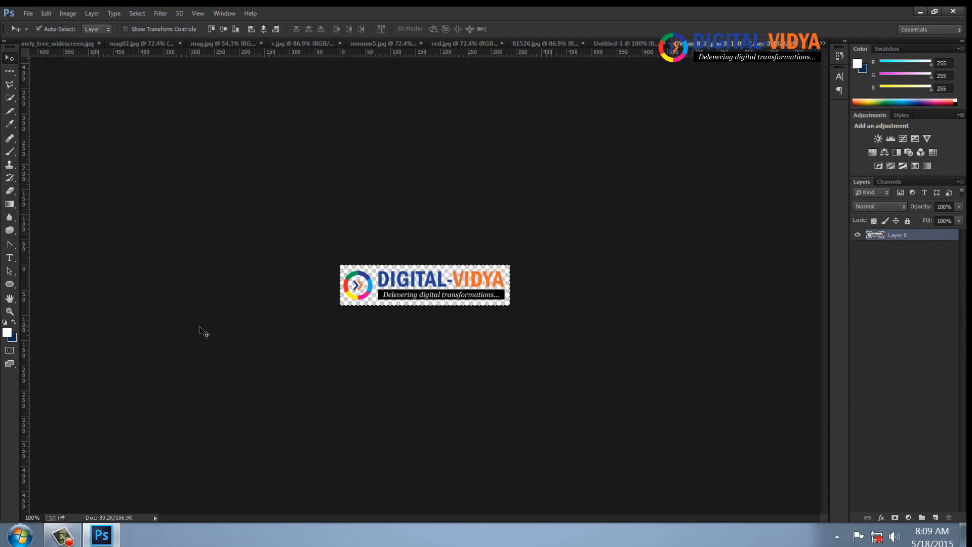
Copy the whole logo, close its file without changes, and paste it as a new layer into mag02.jpg
{"action": "key", "text": "ctrl+c"}
{"action": "key", "text": "ctrl+w"}
{"action": "key", "text": "ctrl+v"}
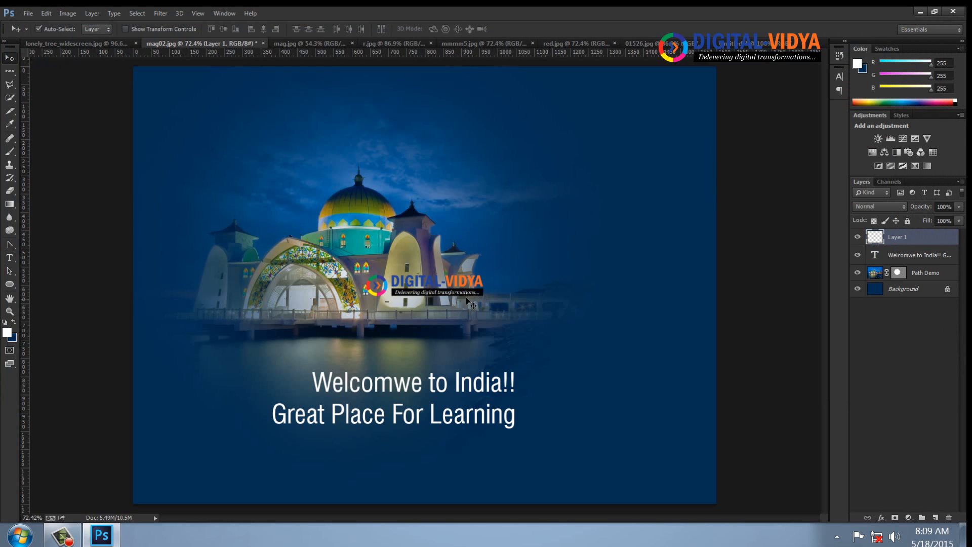
Move the logo to the lower-right corner of the photo and set its layer opacity to 25%
{"action": "left_click_drag", "start_coordinate": [481, 288], "coordinate": [684, 487]}
{"action": "key", "text": "2"}
{"action": "key", "text": "5"}
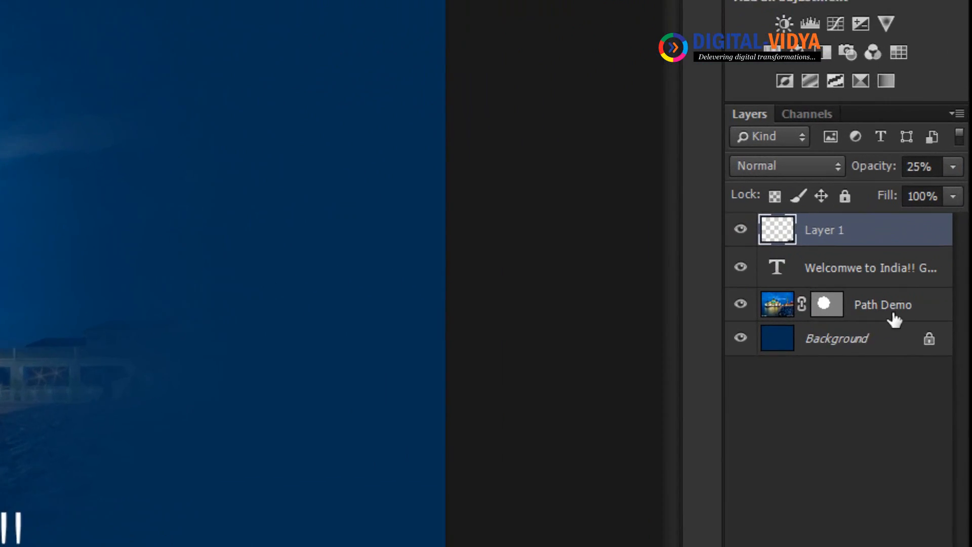
Disable and re-enable the vector mask on the Path Demo layer twice to compare the photo with and without it
{"action": "left_click", "coordinate": [927, 278]}
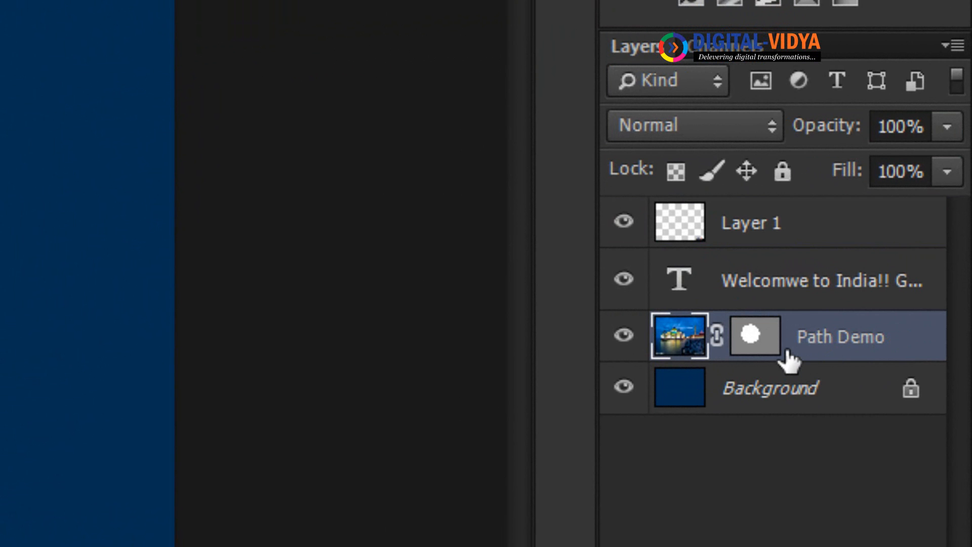
{"action": "left_click", "coordinate": [756, 342], "text": "shift"}
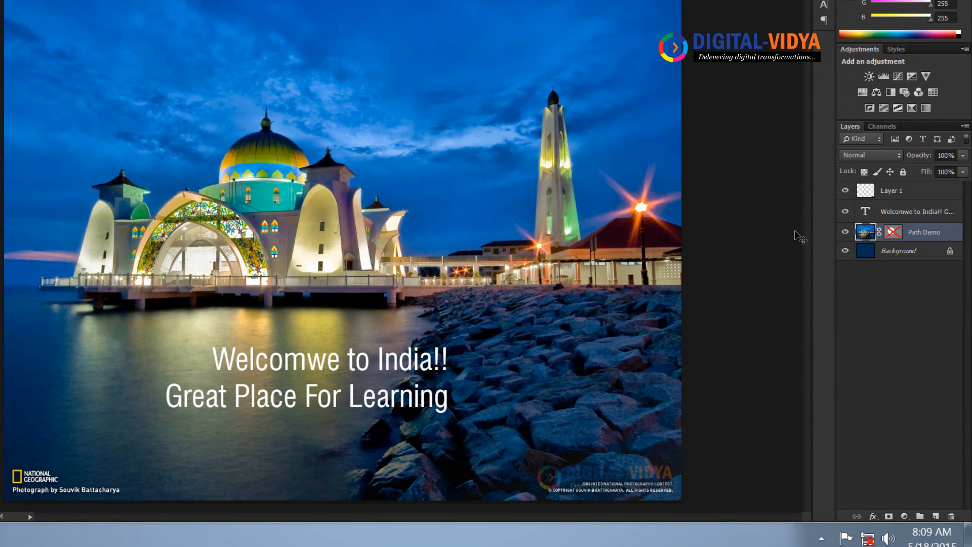
{"action": "left_click", "coordinate": [894, 235], "text": "shift"}
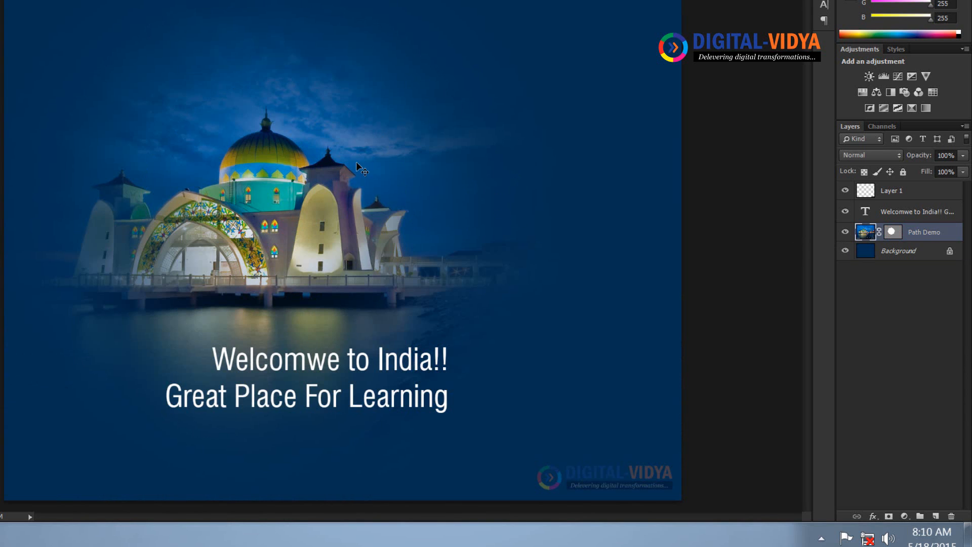
{"action": "left_click", "coordinate": [894, 234], "text": "shift"}
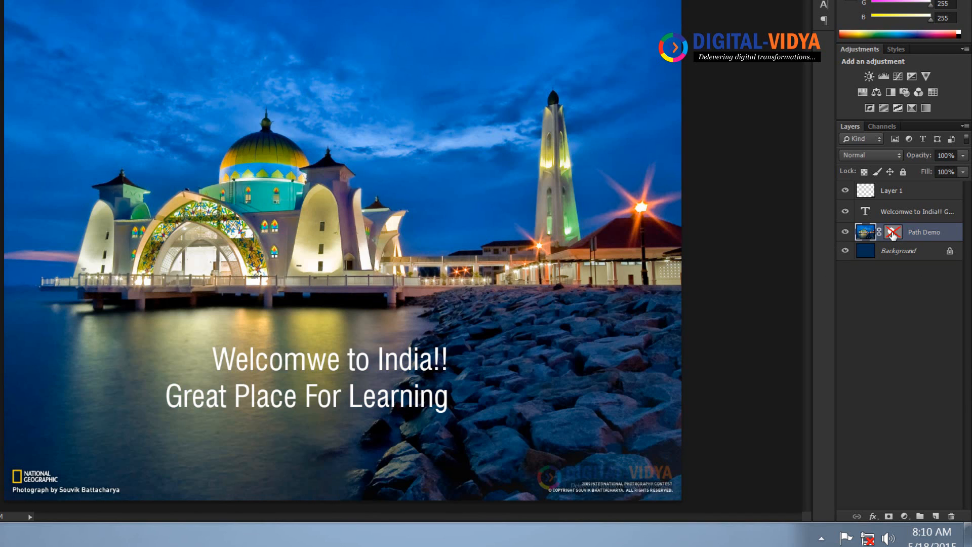
{"action": "left_click", "coordinate": [893, 234], "text": "shift"}
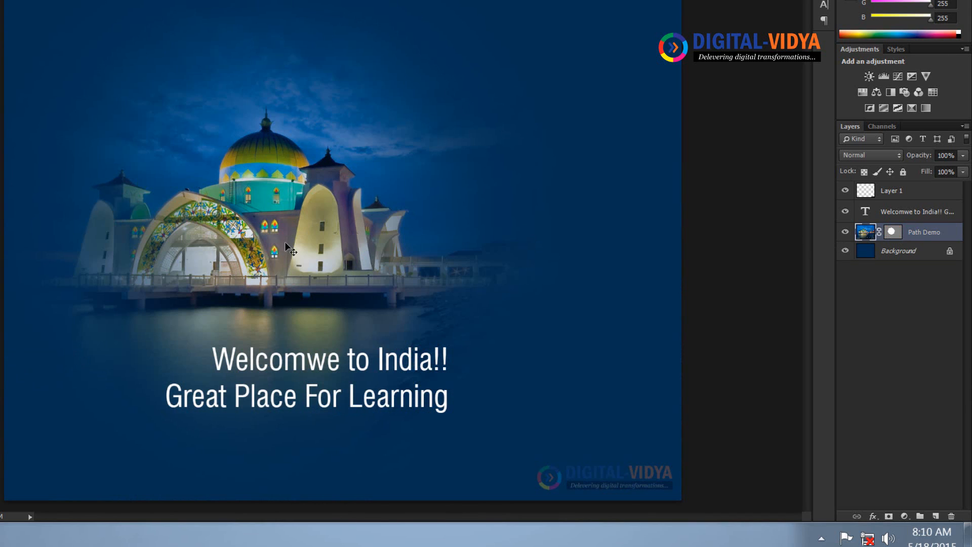